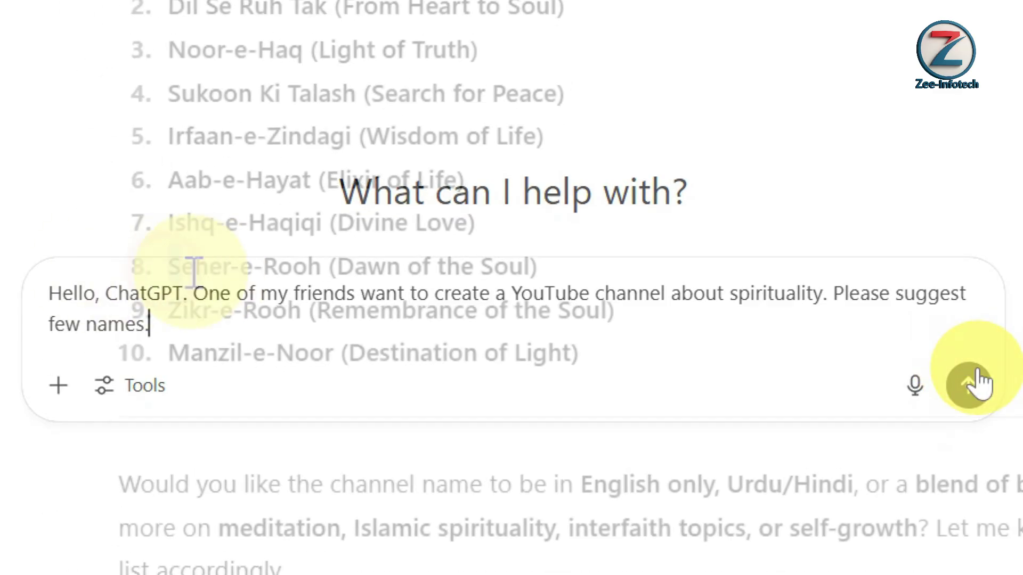
- Select Seher-e-Rooh from ChatGPT's name suggestions and return to the YouTube search results
{"action": "left_click_drag", "start_coordinate": [167, 272], "coordinate": [402, 278]}
{"action": "key", "text": "ctrl+c"}
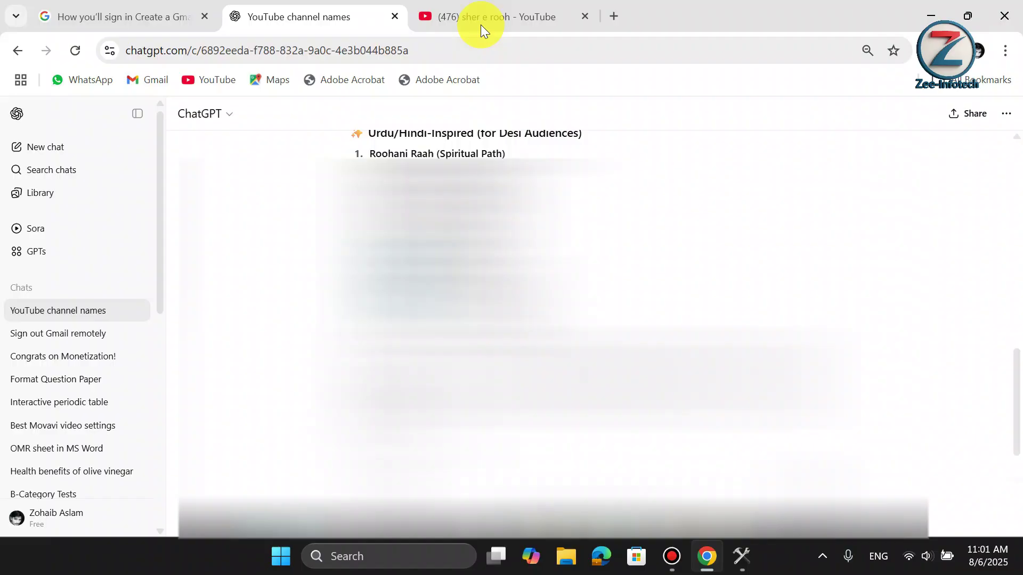
{"action": "left_click", "coordinate": [481, 22]}
- Search YouTube for 'Seher-e-Rooh', then for 'Seher-e-Rooh channel', to check whether the name is taken
{"action": "left_click", "coordinate": [383, 124]}
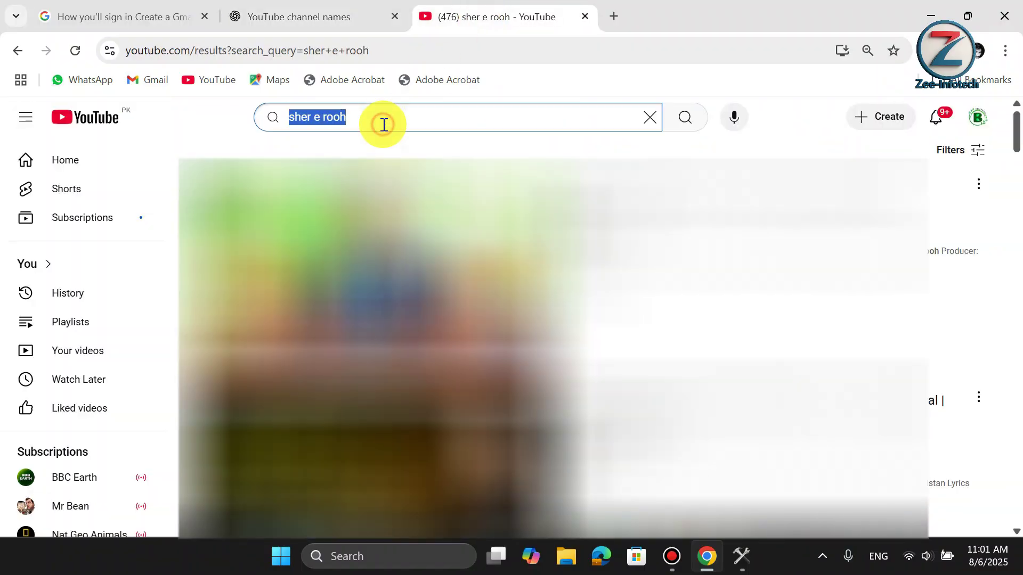
{"action": "key", "text": "ctrl+v"}
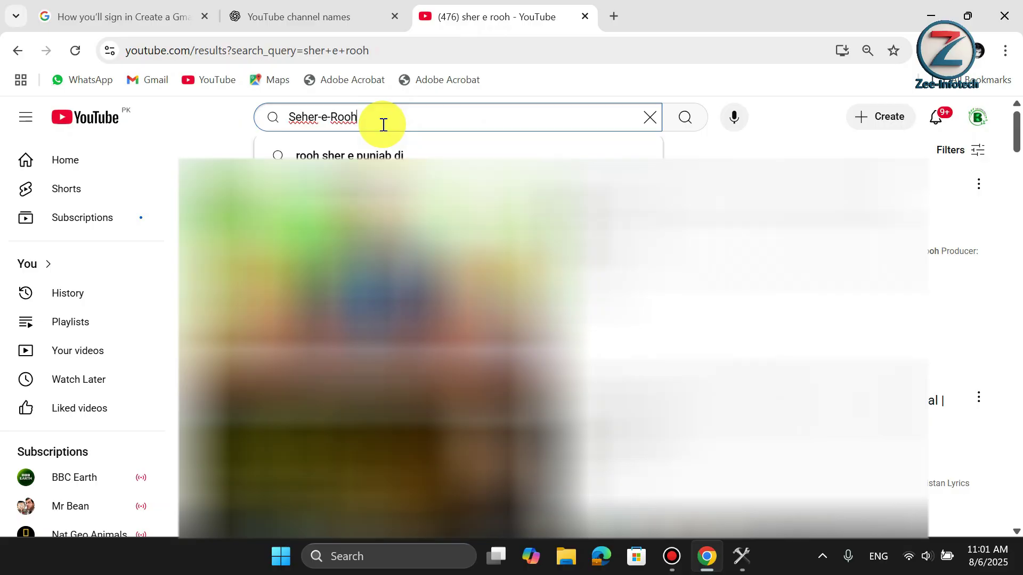
{"action": "key", "text": "Return"}
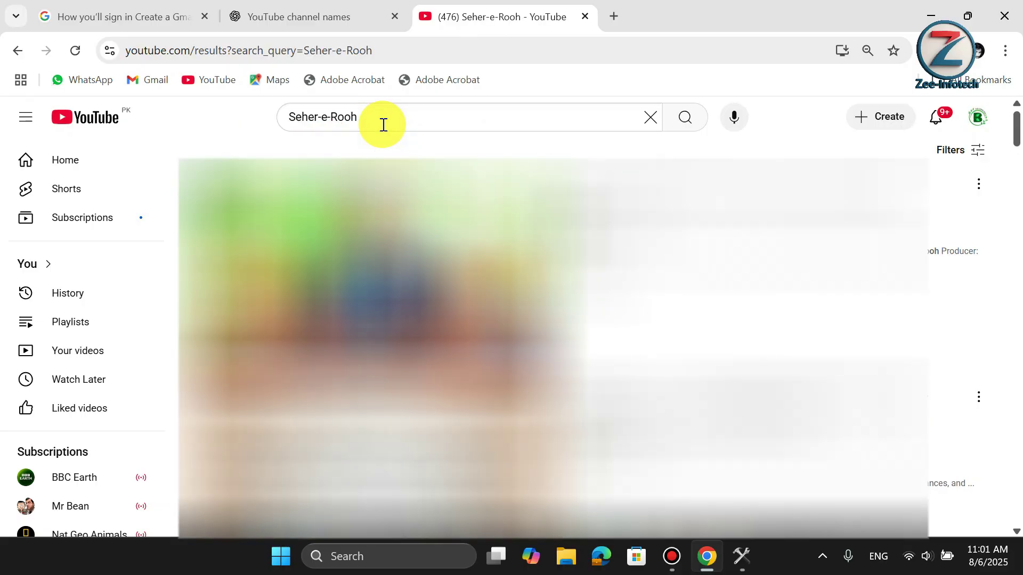
{"action": "left_click", "coordinate": [383, 124]}
{"action": "type", "text": "channel"}
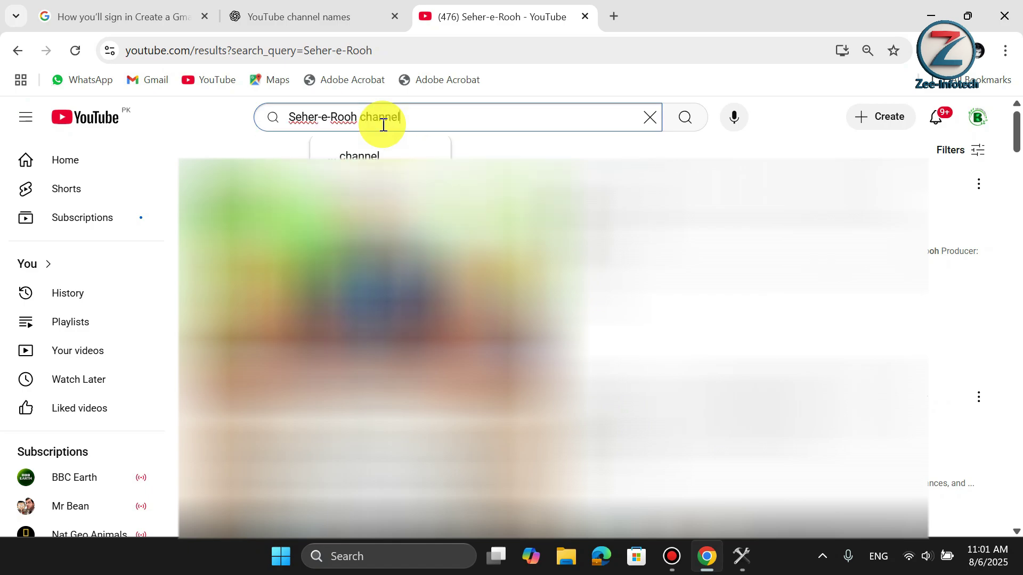
{"action": "key", "text": "Return"}
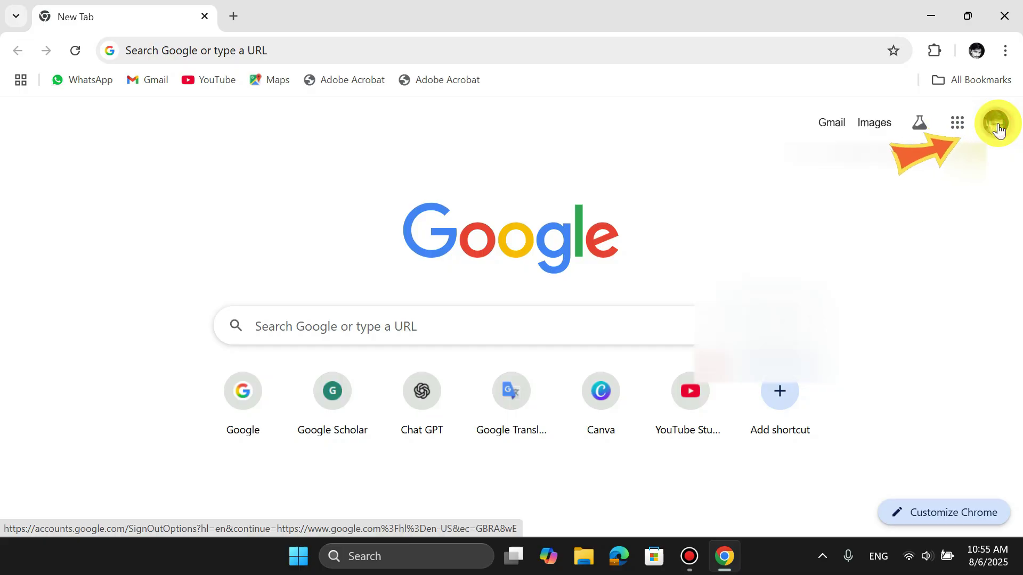
- From the profile avatar, add another account and start a new Google account for personal use
{"action": "left_click", "coordinate": [997, 124]}
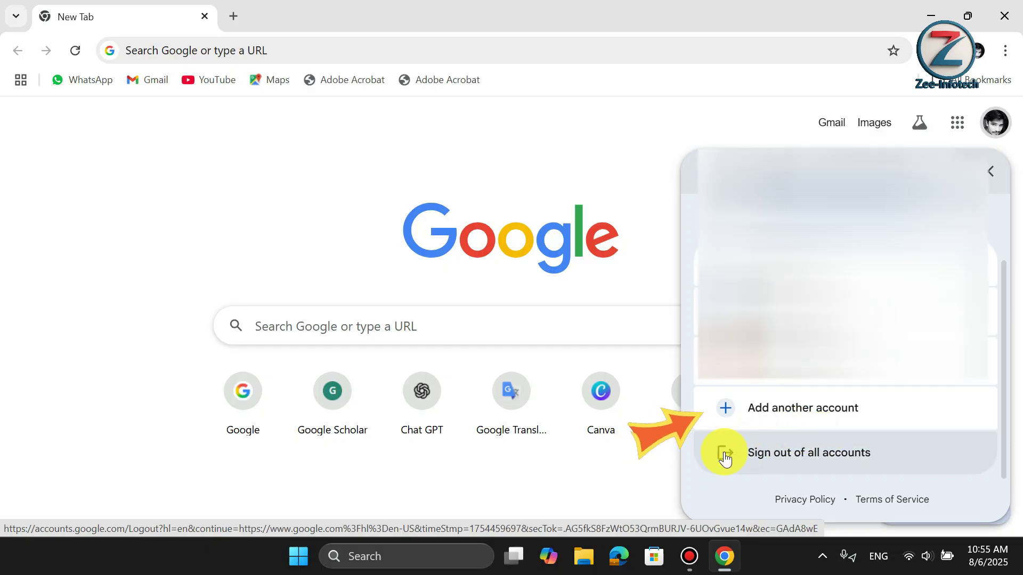
{"action": "left_click", "coordinate": [767, 419]}
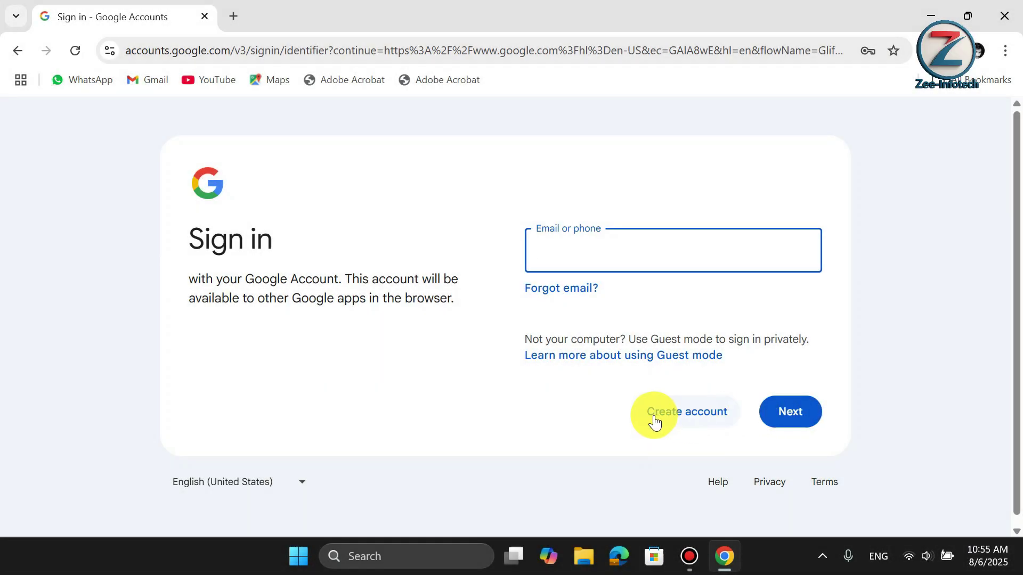
{"action": "left_click", "coordinate": [679, 421]}
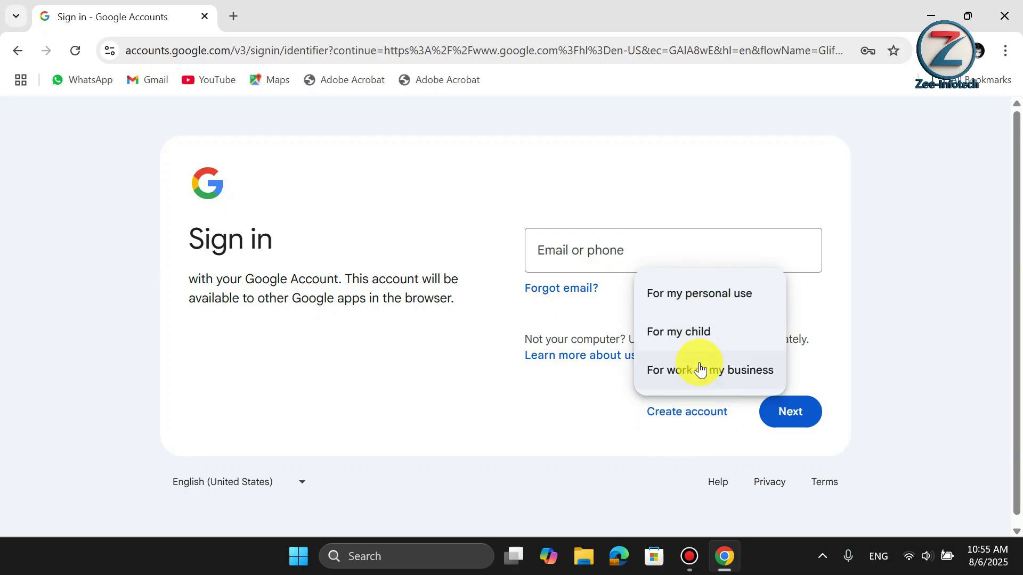
{"action": "left_click", "coordinate": [684, 296]}
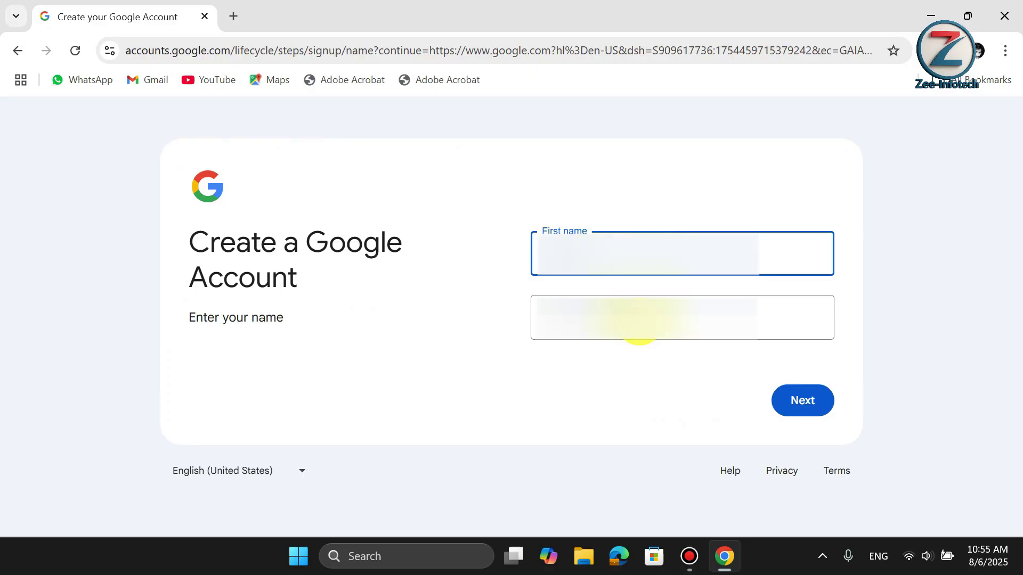
- Enter the name, birth month and gender, accept a Gmail username matching the channel, and enter a password
{"action": "left_click", "coordinate": [639, 320]}
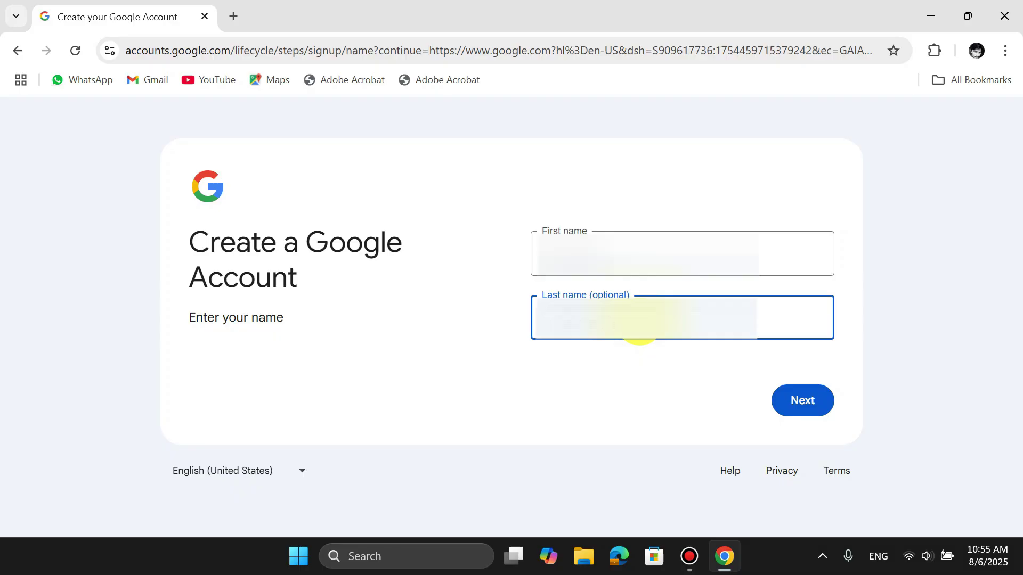
{"action": "left_click", "coordinate": [804, 404]}
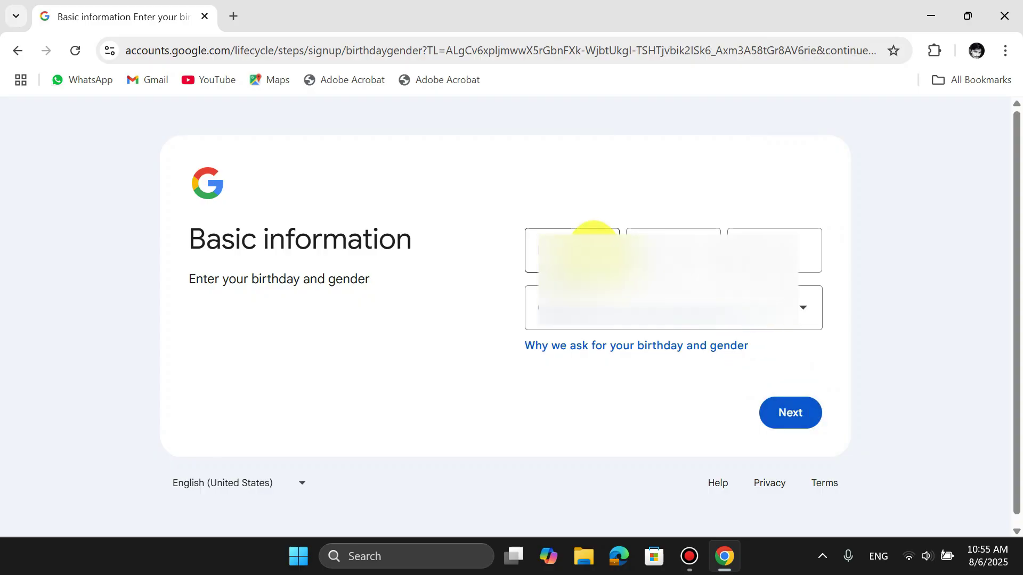
{"action": "left_click", "coordinate": [591, 242]}
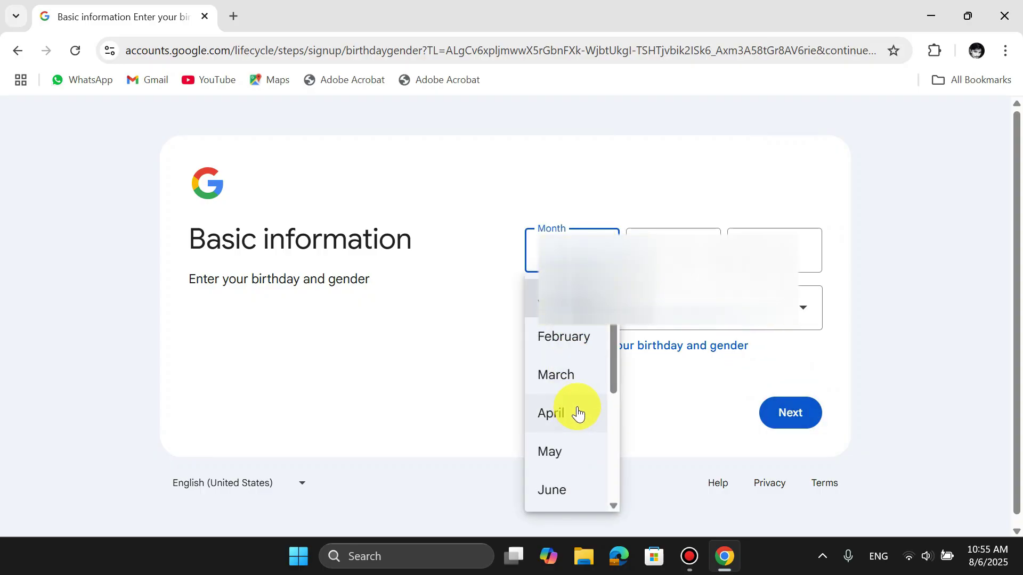
{"action": "scroll", "coordinate": [584, 388], "scroll_direction": "down", "scroll_amount": 1}
{"action": "left_click", "coordinate": [568, 456]}
{"action": "left_click", "coordinate": [791, 420]}
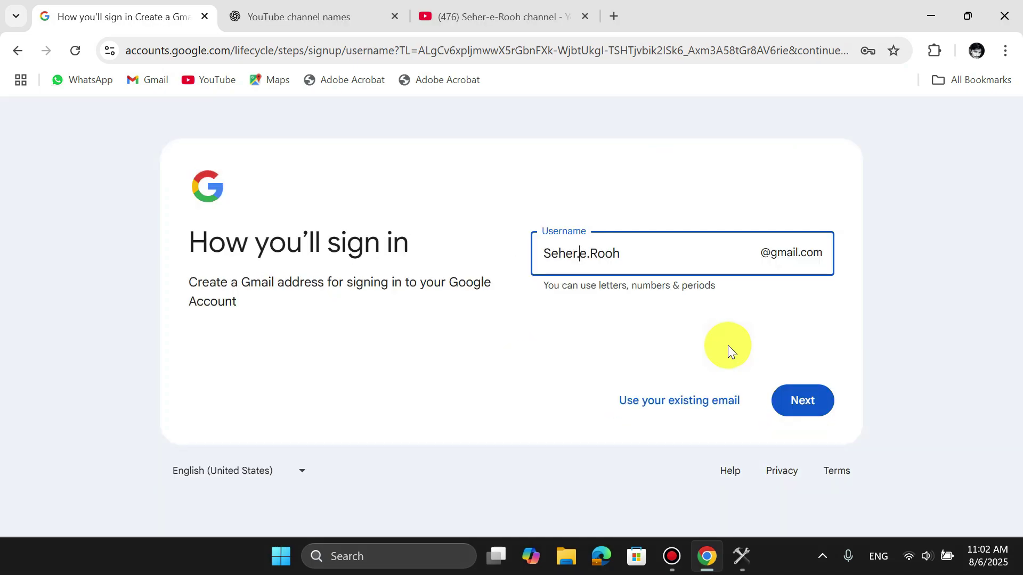
{"action": "left_click", "coordinate": [811, 412]}
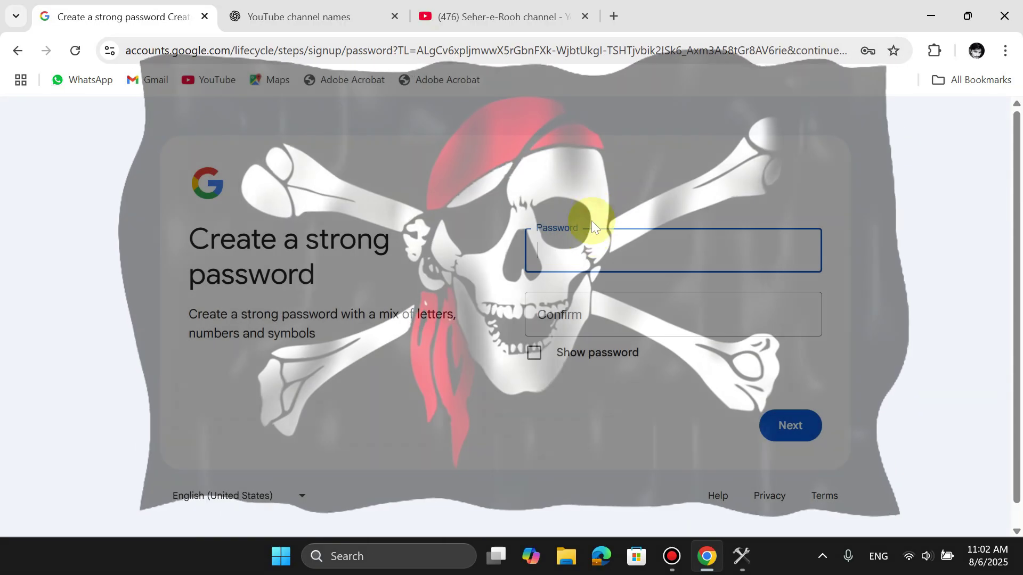
{"action": "left_click", "coordinate": [585, 250]}
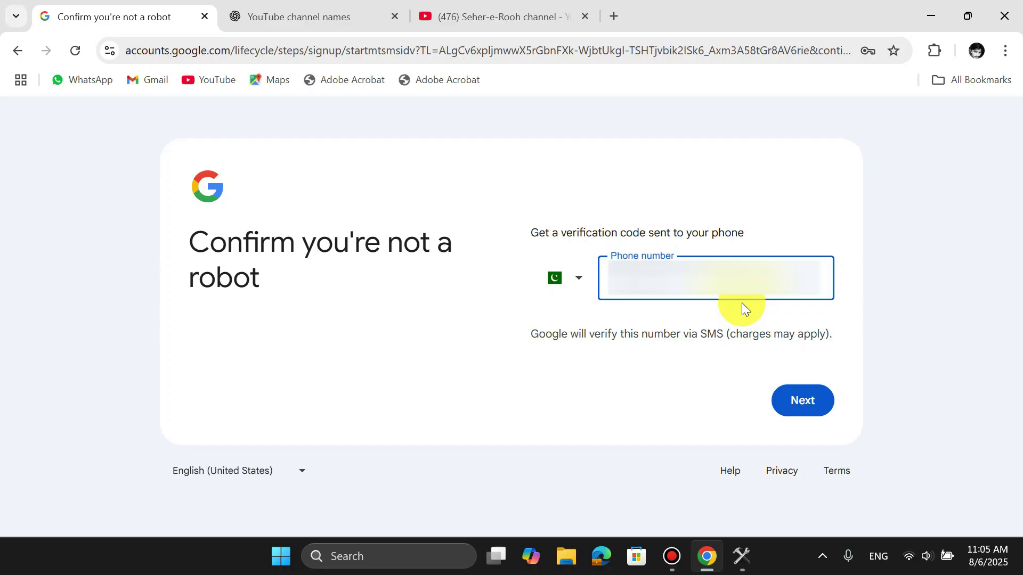
- Verify the phone with an SMS code, add a recovery email, and accept Google's Privacy and Terms
{"action": "left_click", "coordinate": [797, 401]}
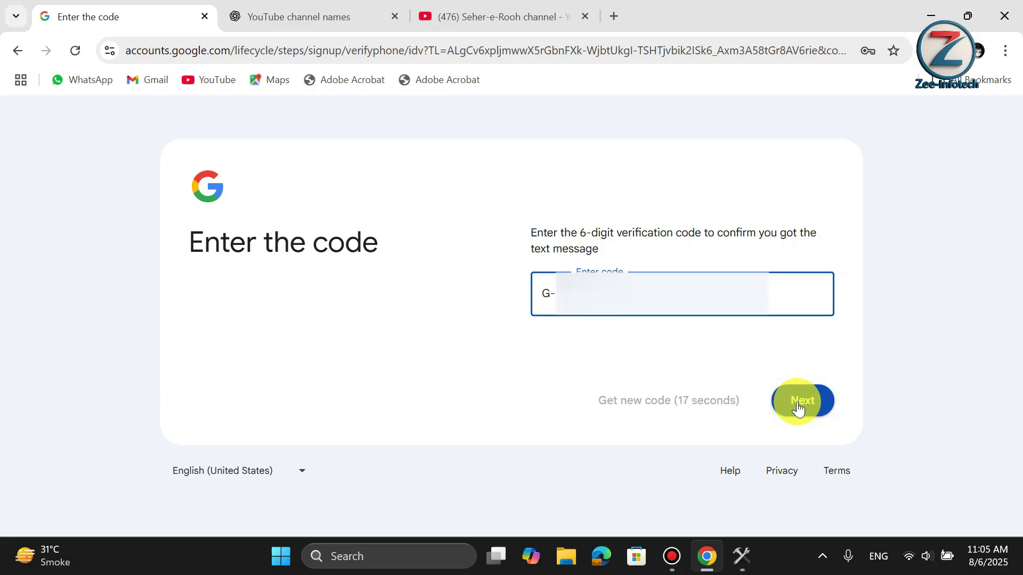
{"action": "left_click", "coordinate": [821, 401]}
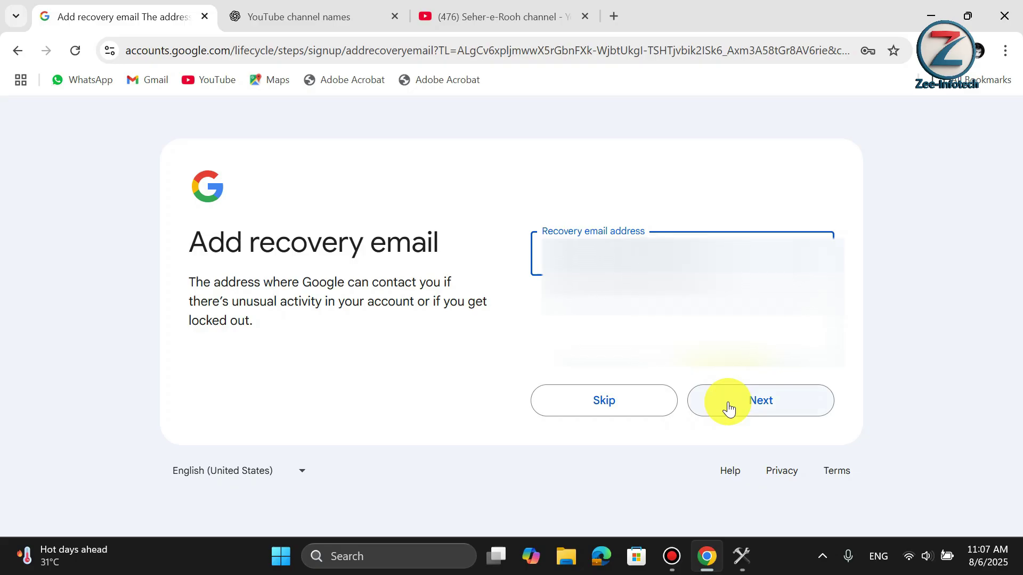
{"action": "left_click", "coordinate": [727, 408]}
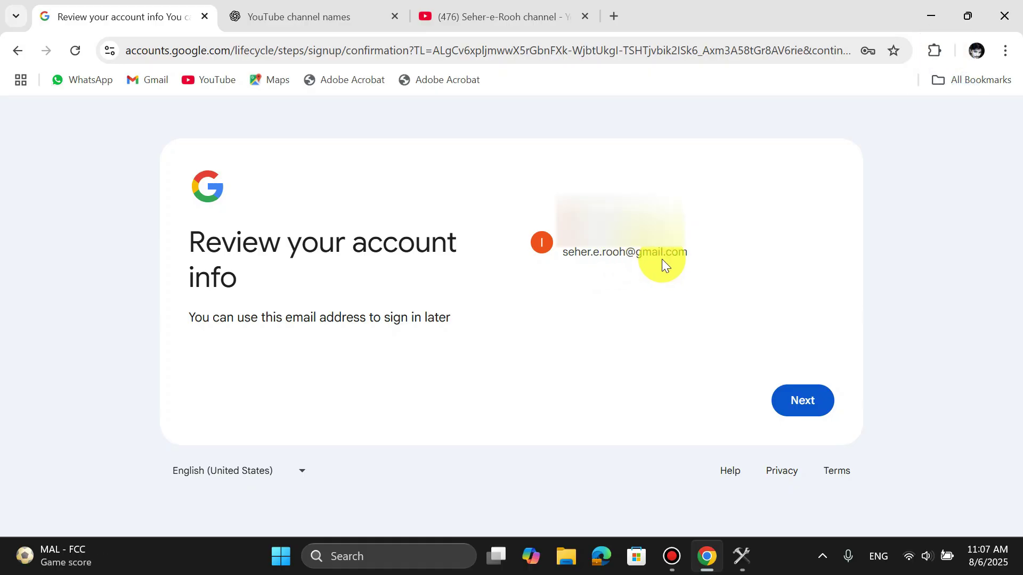
{"action": "left_click", "coordinate": [800, 401]}
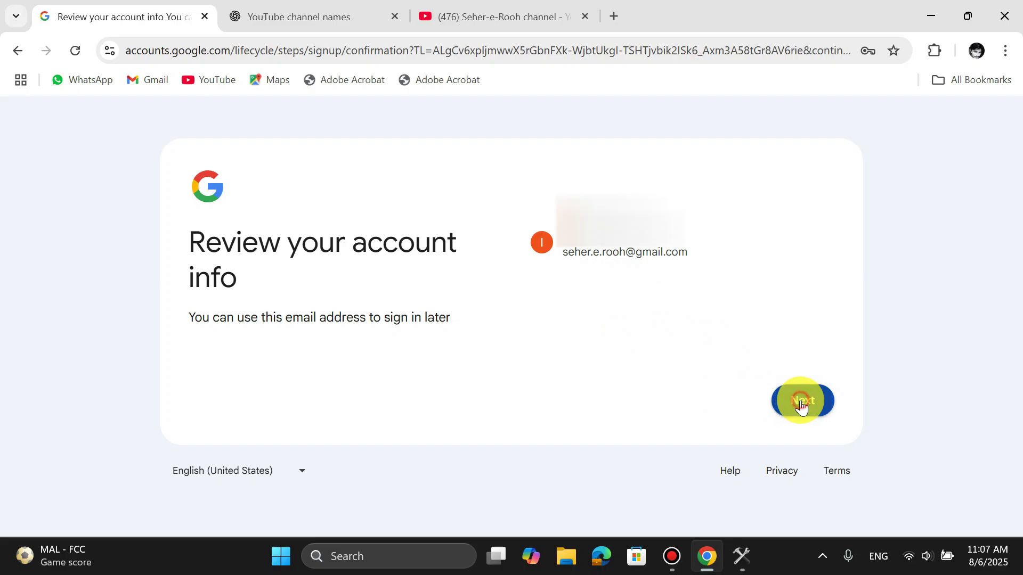
{"action": "scroll", "coordinate": [627, 347], "scroll_direction": "down", "scroll_amount": 15}
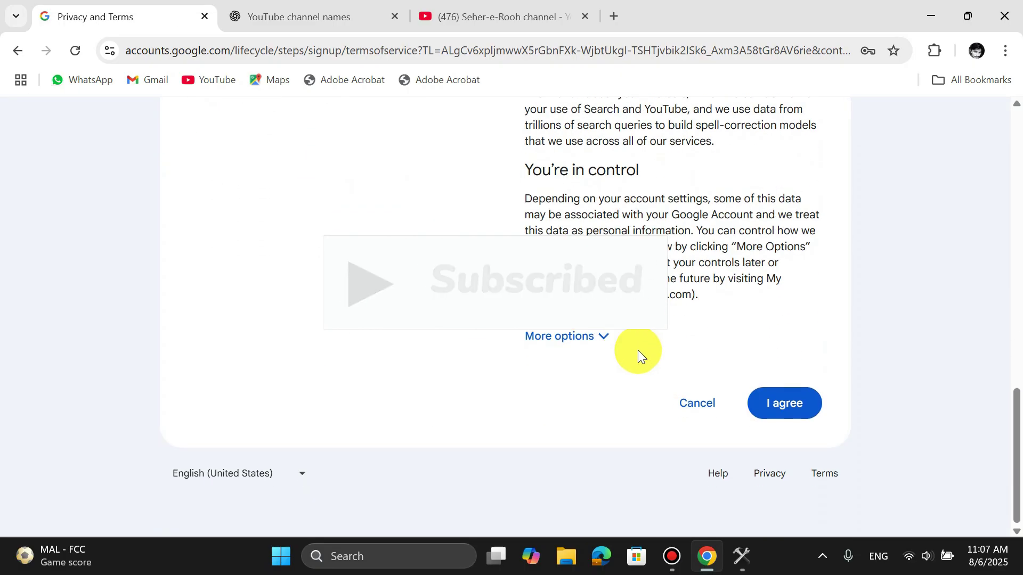
{"action": "left_click", "coordinate": [785, 405]}
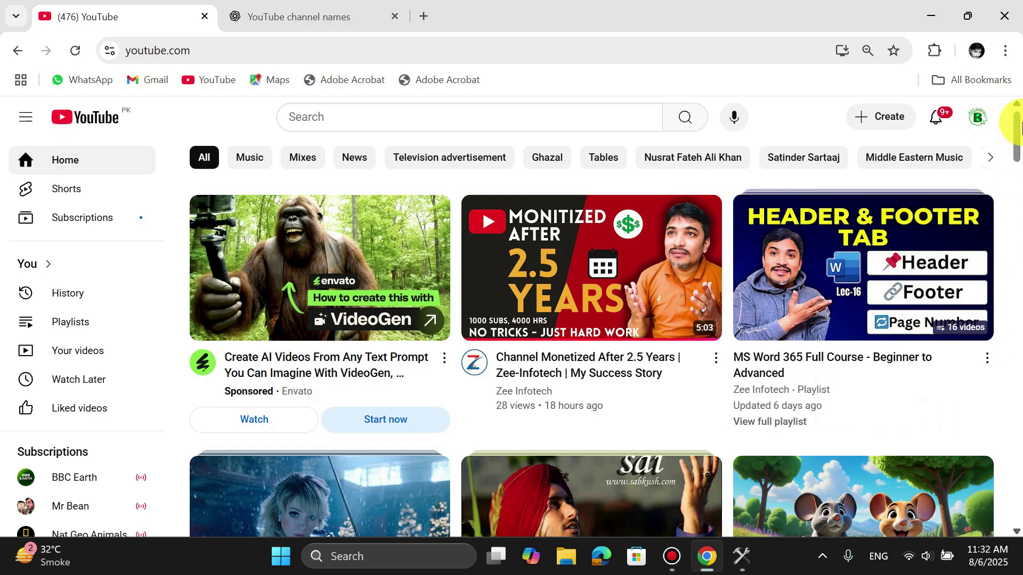
- From the account menu's account list, choose to sign in with another account
{"action": "left_click", "coordinate": [978, 121]}
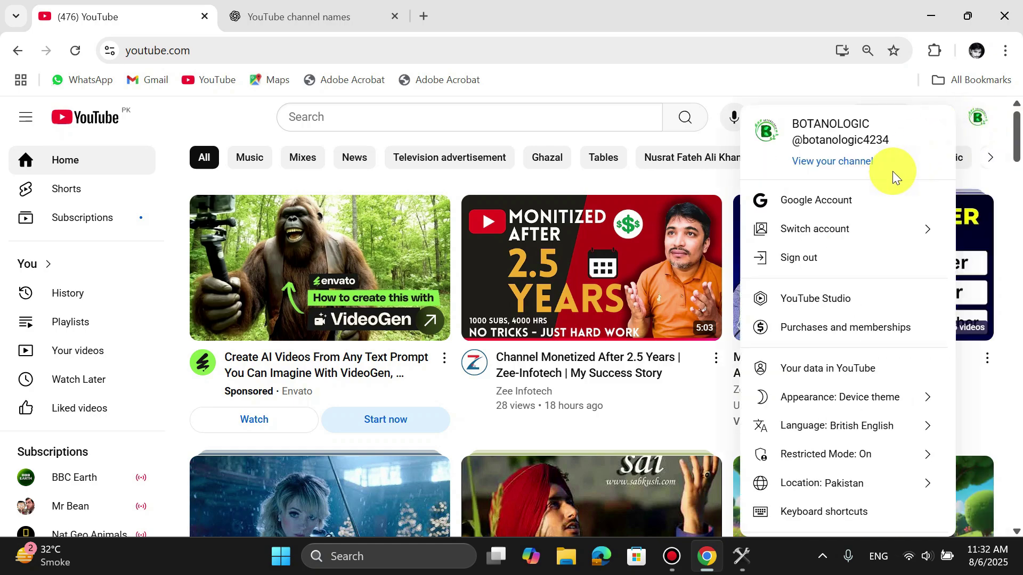
{"action": "left_click", "coordinate": [928, 230]}
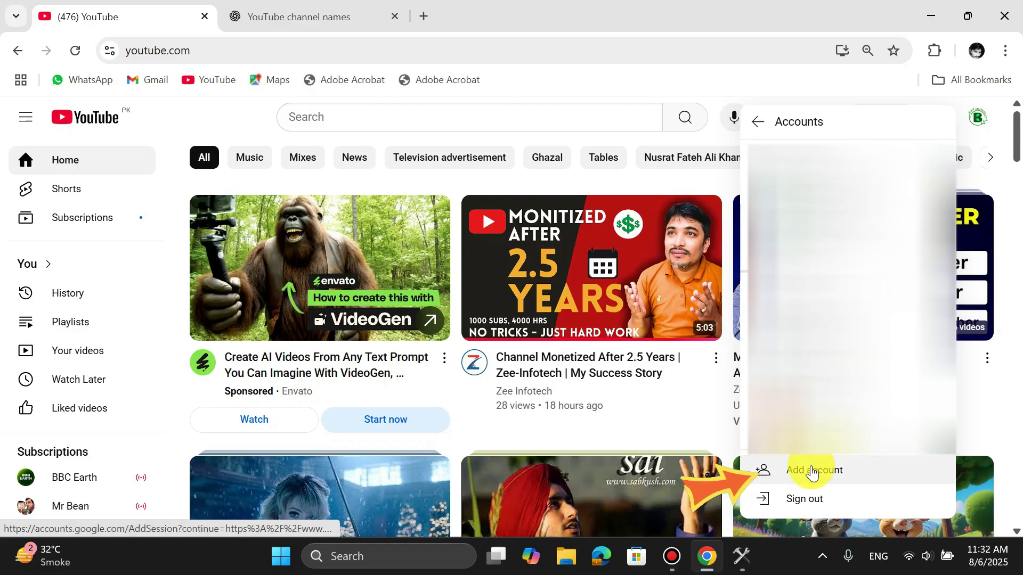
{"action": "left_click", "coordinate": [874, 476]}
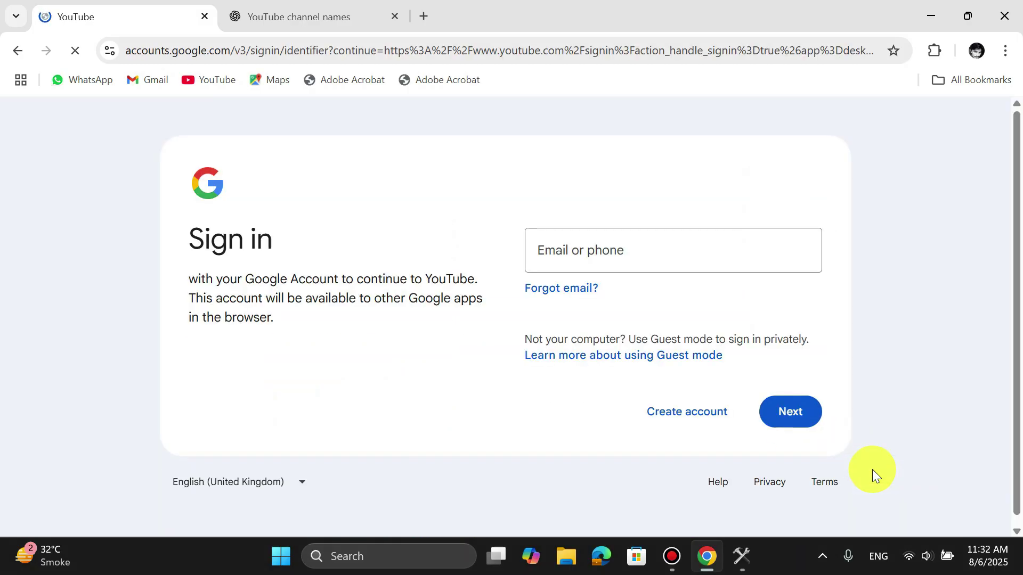
- Sign in with the new account's email address and password, then decline creating a passkey
{"action": "left_click", "coordinate": [584, 265]}
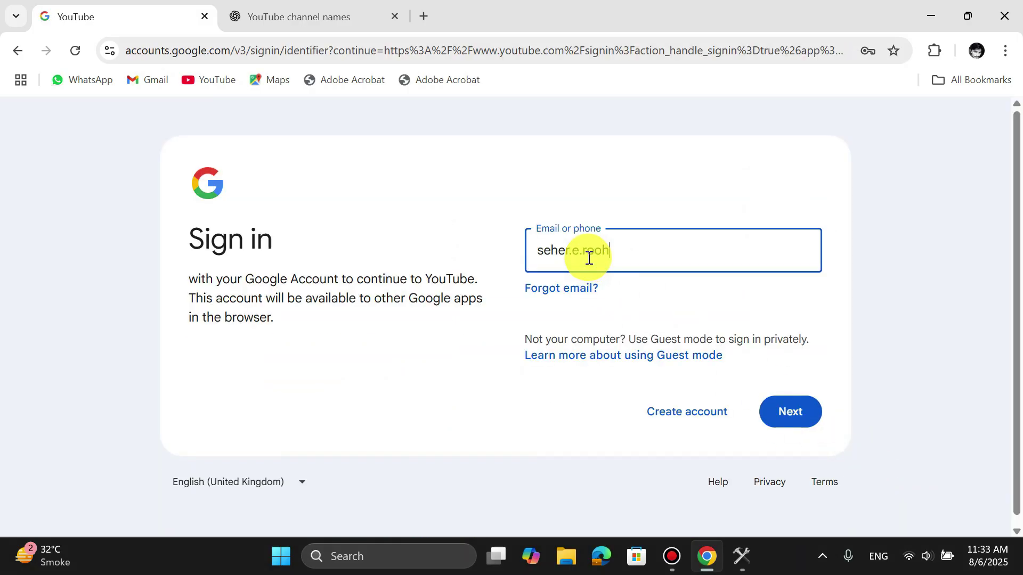
{"action": "left_click", "coordinate": [794, 421]}
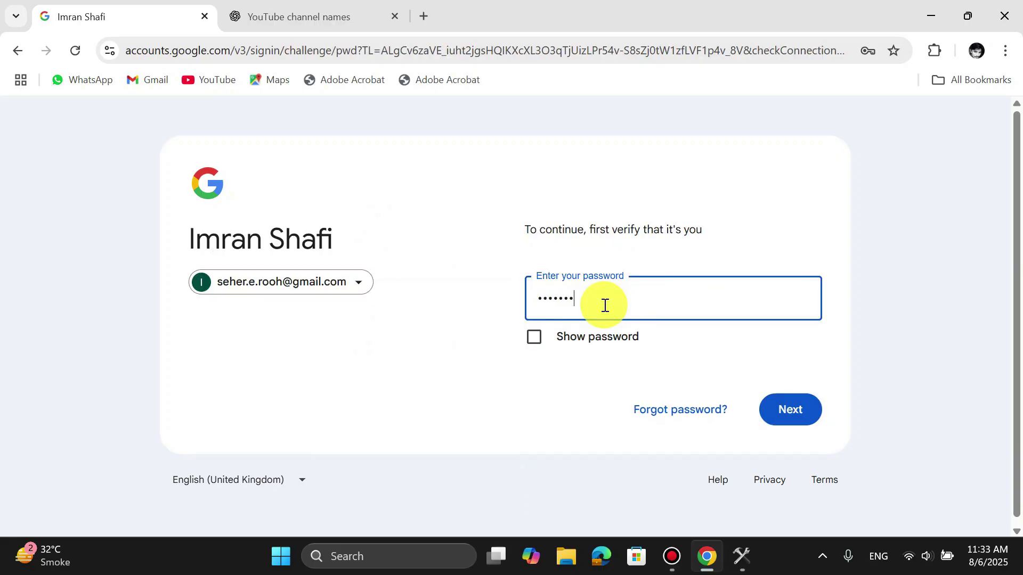
{"action": "left_click", "coordinate": [794, 410]}
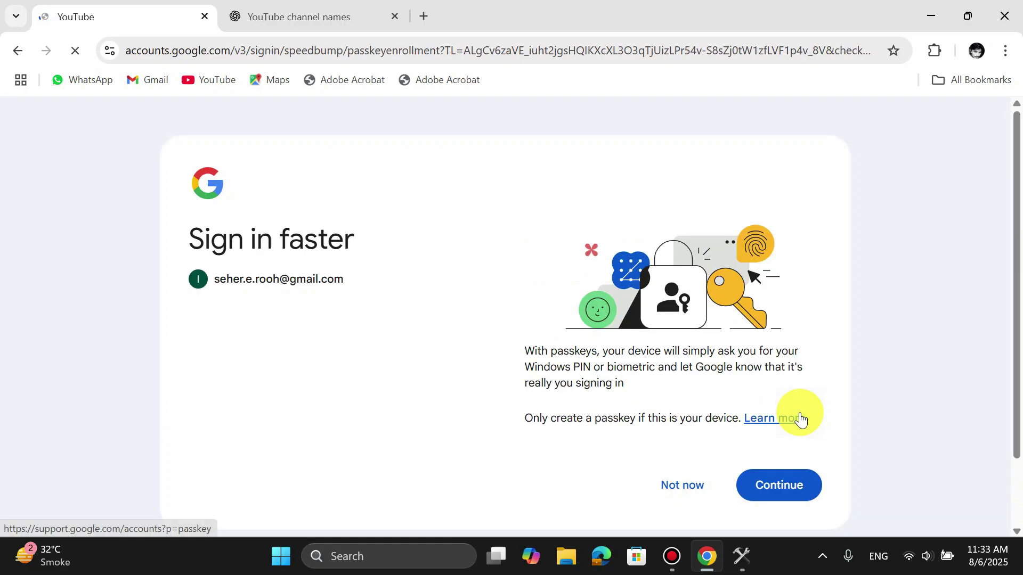
{"action": "scroll", "coordinate": [632, 435], "scroll_direction": "down", "scroll_amount": 2}
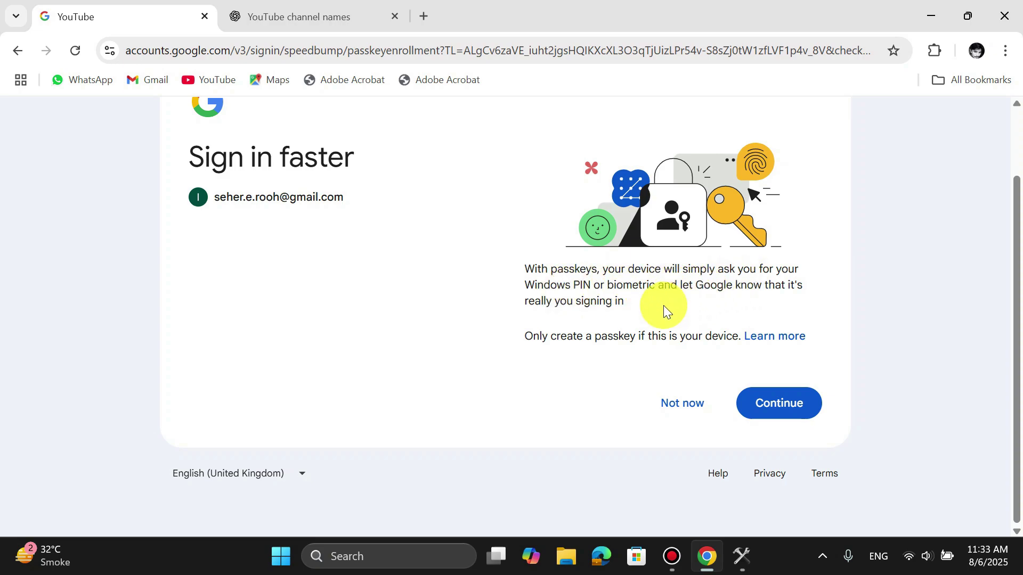
{"action": "left_click", "coordinate": [678, 404]}
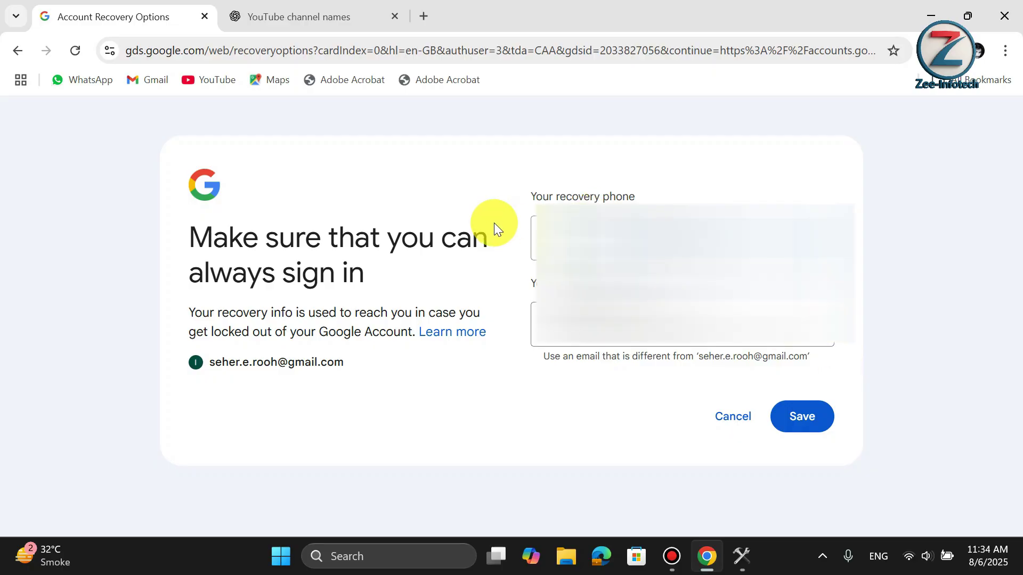
- Keep the recovery phone and email, and skip adding a home address
{"action": "left_click", "coordinate": [804, 419]}
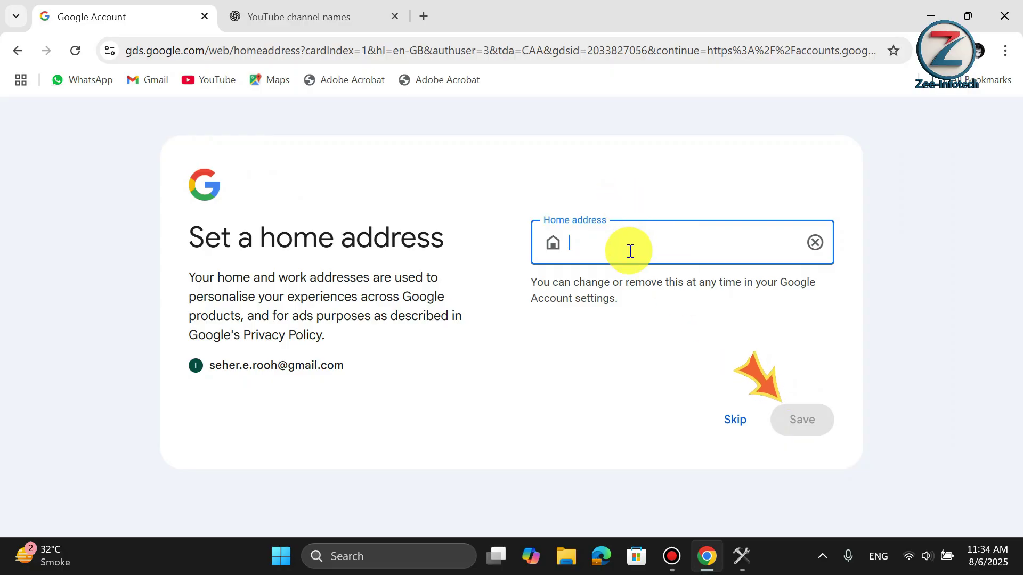
{"action": "left_click", "coordinate": [731, 426]}
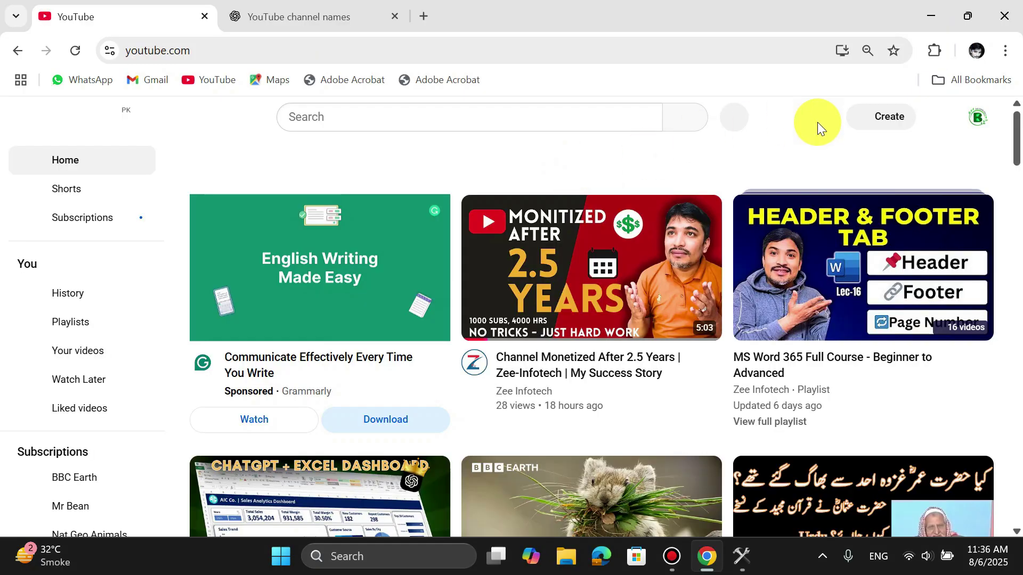
- Switch YouTube to the new channel's Google account
{"action": "left_click", "coordinate": [978, 119]}
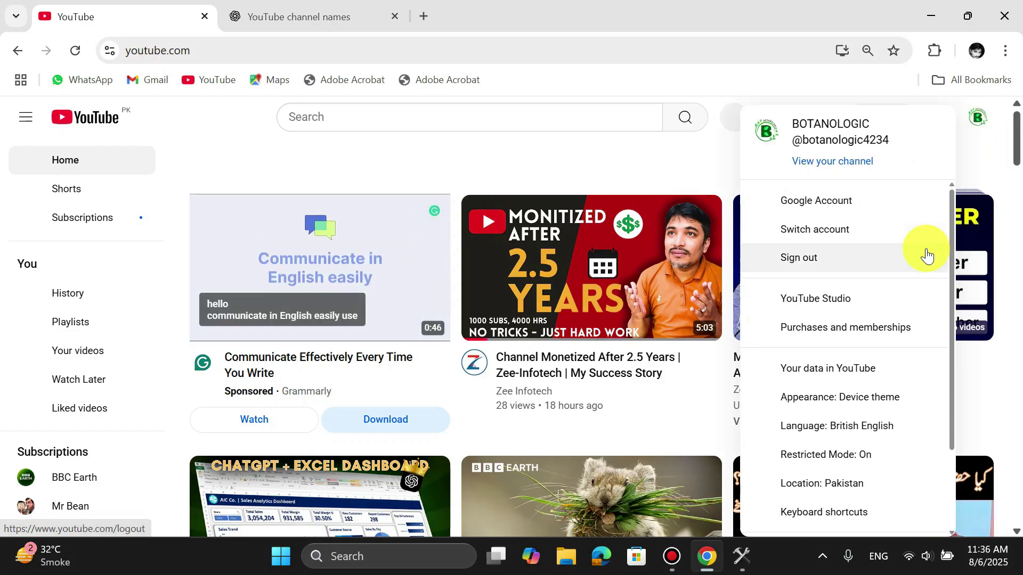
{"action": "left_click", "coordinate": [926, 234]}
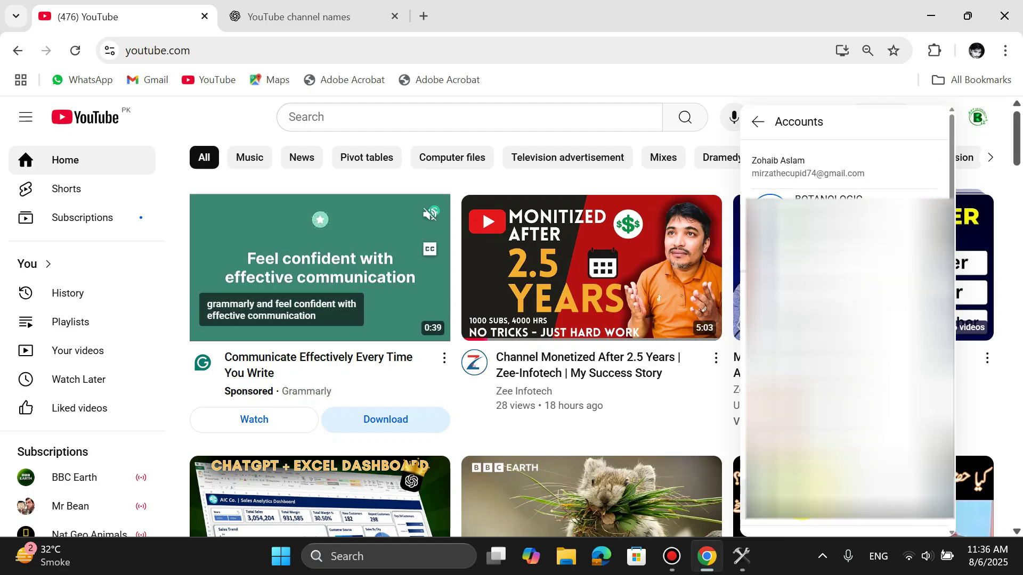
{"action": "left_click", "coordinate": [822, 440]}
{"action": "left_click_drag", "start_coordinate": [612, 142], "coordinate": [617, 164]}
{"action": "left_click", "coordinate": [617, 165]}
- Change the end of the suggested handle to '1' and create the channel
{"action": "left_click", "coordinate": [466, 438]}
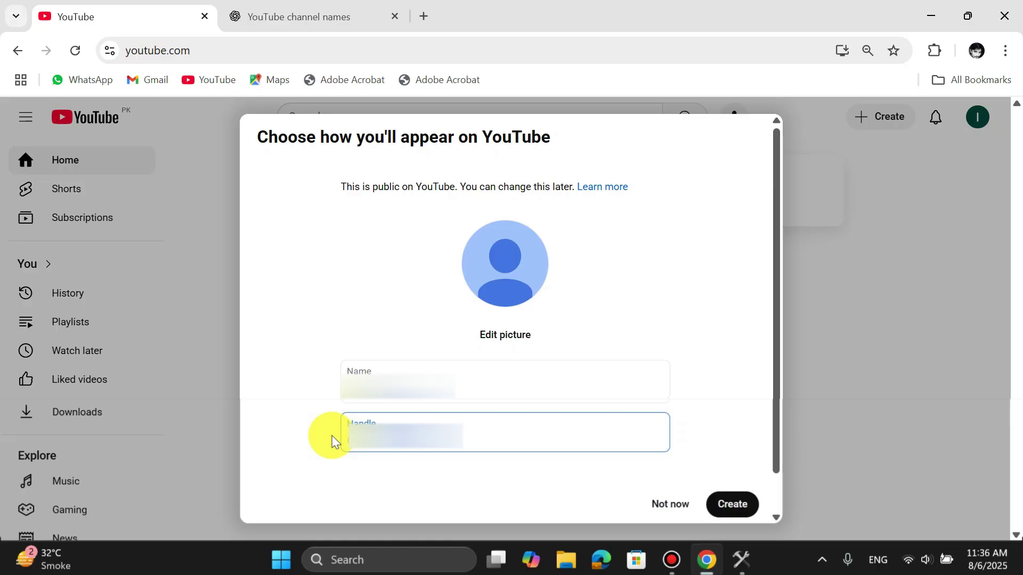
{"action": "key", "text": "BackSpace"}
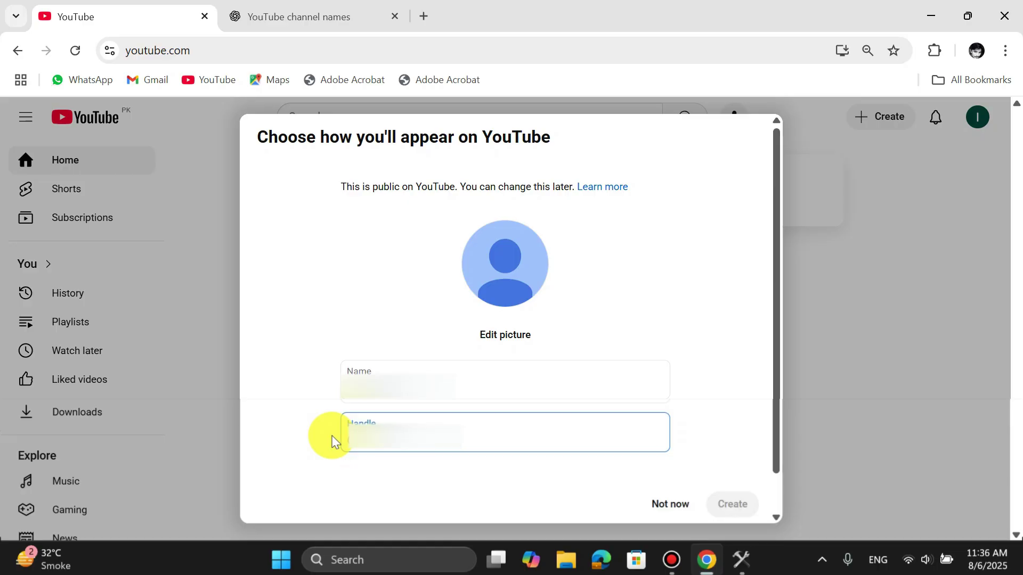
{"action": "type", "text": "1"}
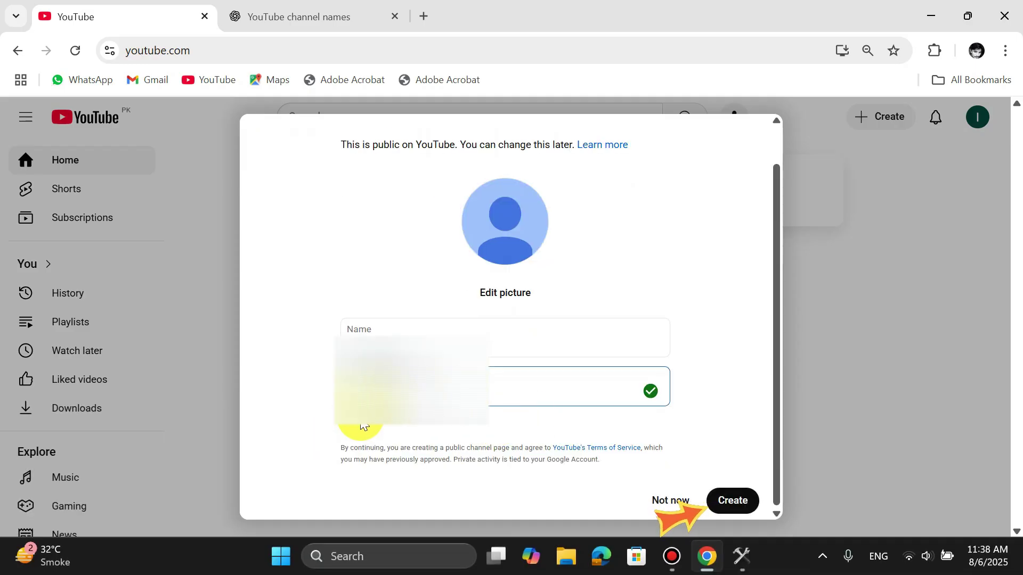
{"action": "left_click", "coordinate": [738, 502]}
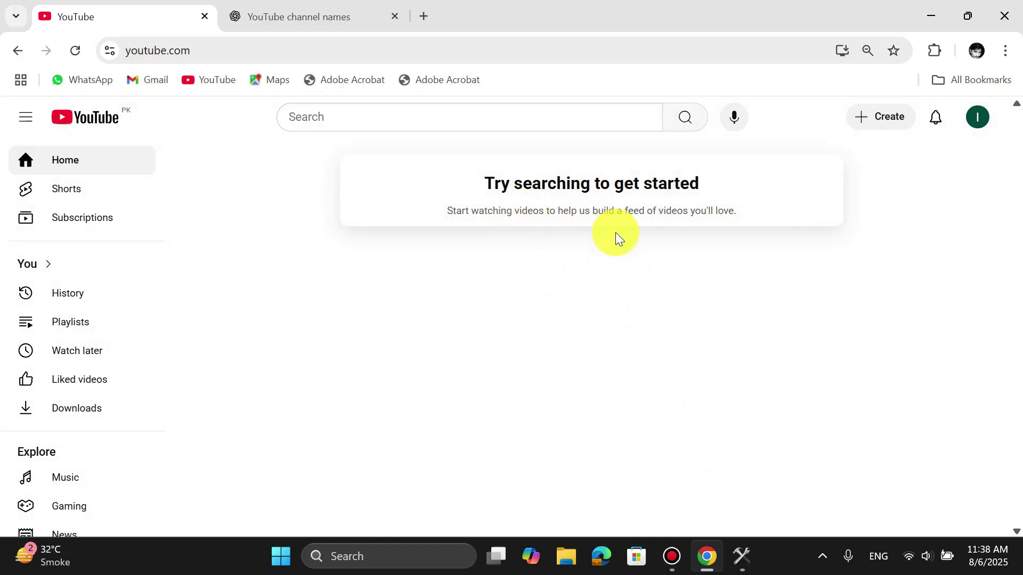
{"action": "left_click", "coordinate": [977, 125]}
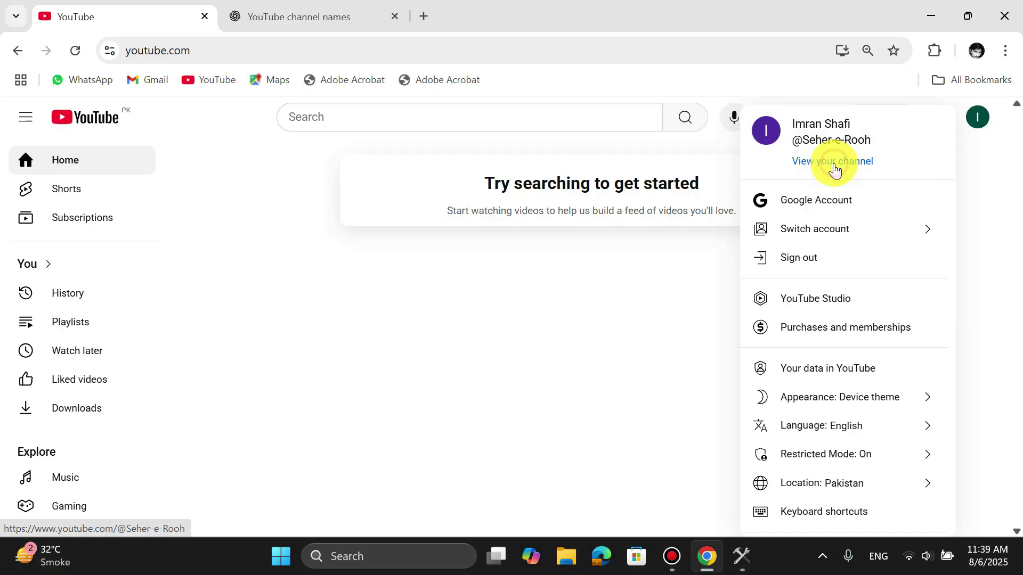
{"action": "left_click", "coordinate": [835, 162]}
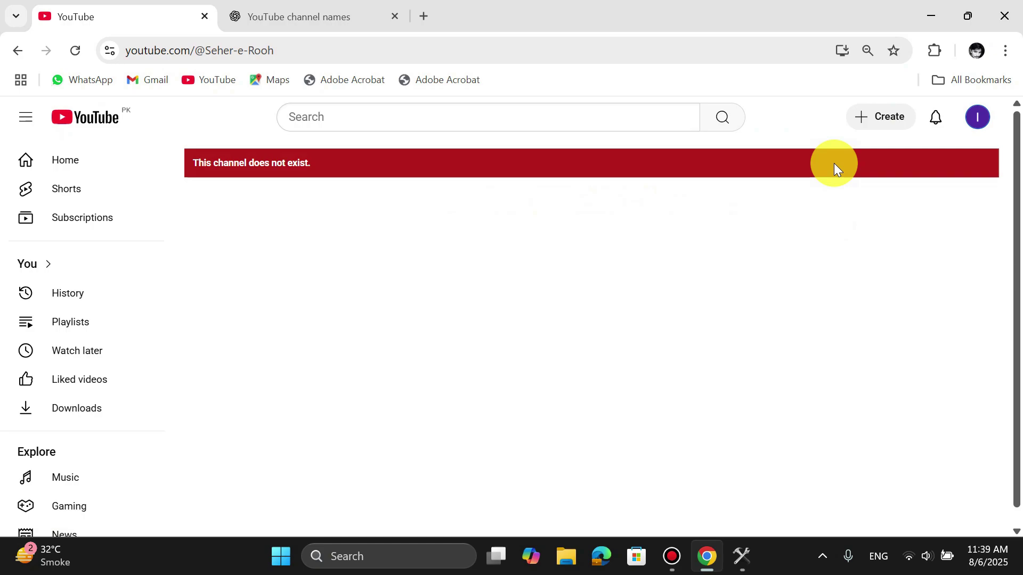
{"action": "left_click", "coordinate": [983, 123]}
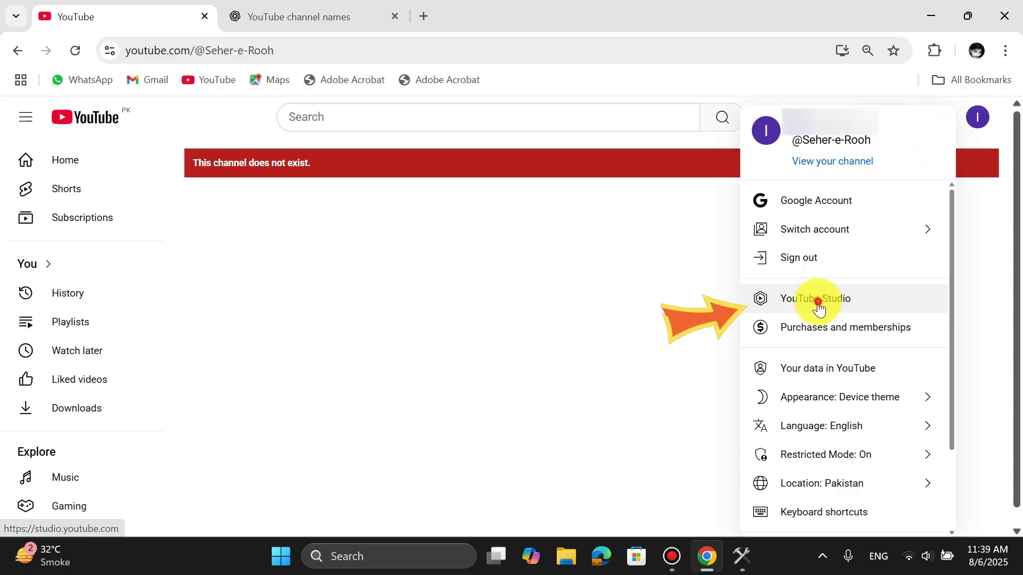
- Open YouTube Studio, dismiss the welcome screen, and follow the 'Grow your team' tip into Permissions settings
{"action": "left_click", "coordinate": [818, 307]}
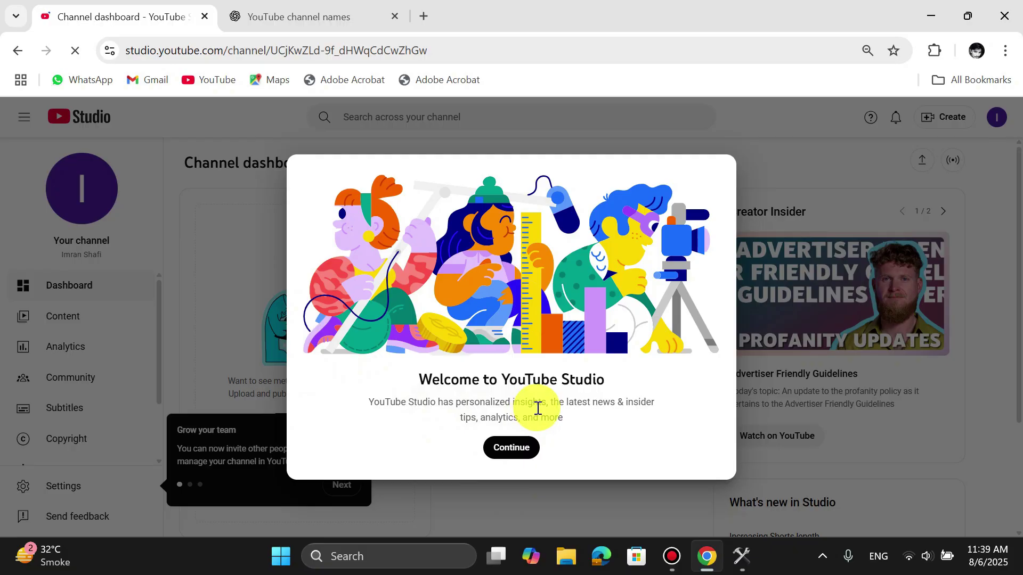
{"action": "left_click", "coordinate": [510, 450]}
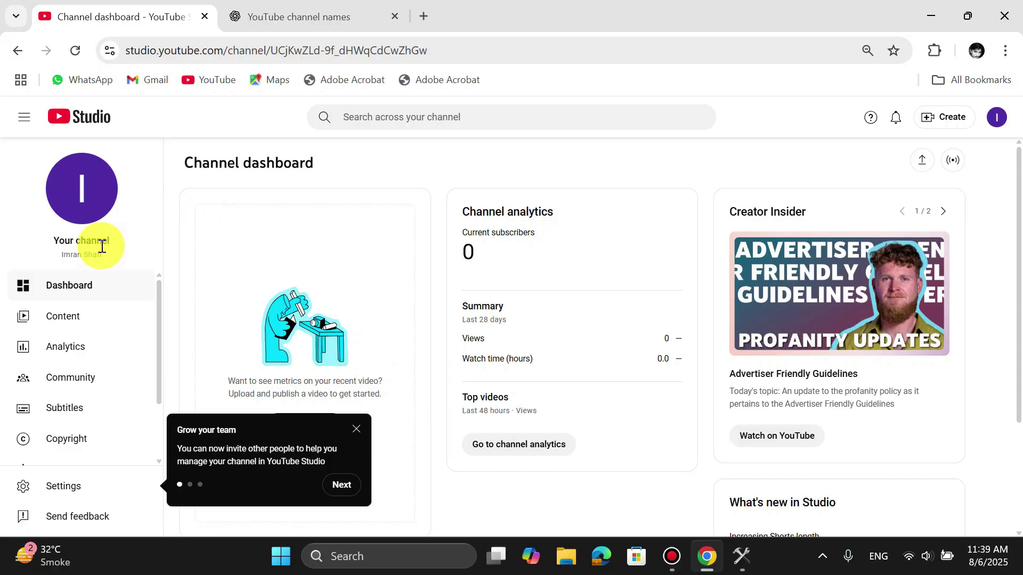
{"action": "scroll", "coordinate": [101, 331], "scroll_direction": "down", "scroll_amount": 2}
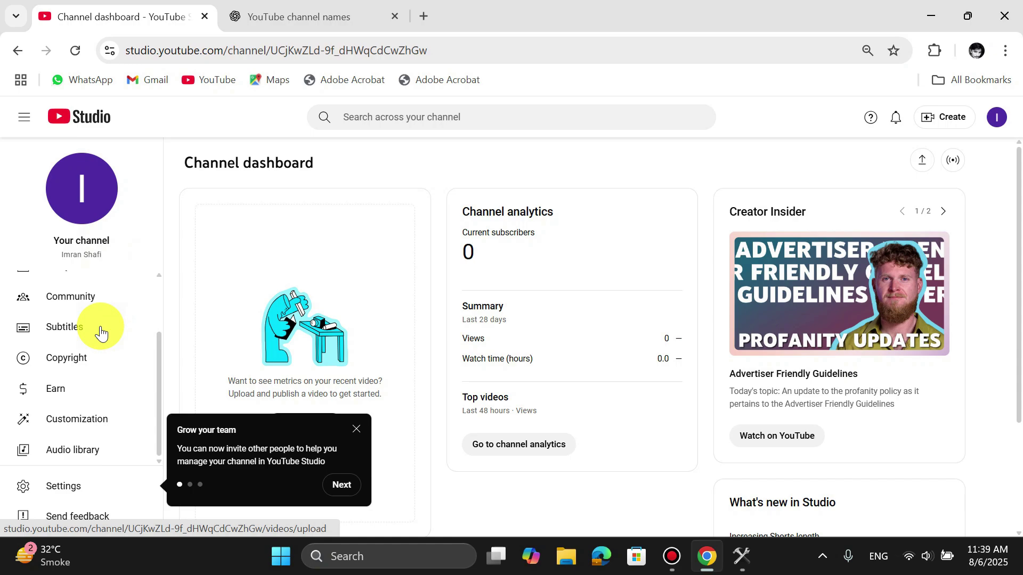
{"action": "scroll", "coordinate": [100, 331], "scroll_direction": "up", "scroll_amount": 2}
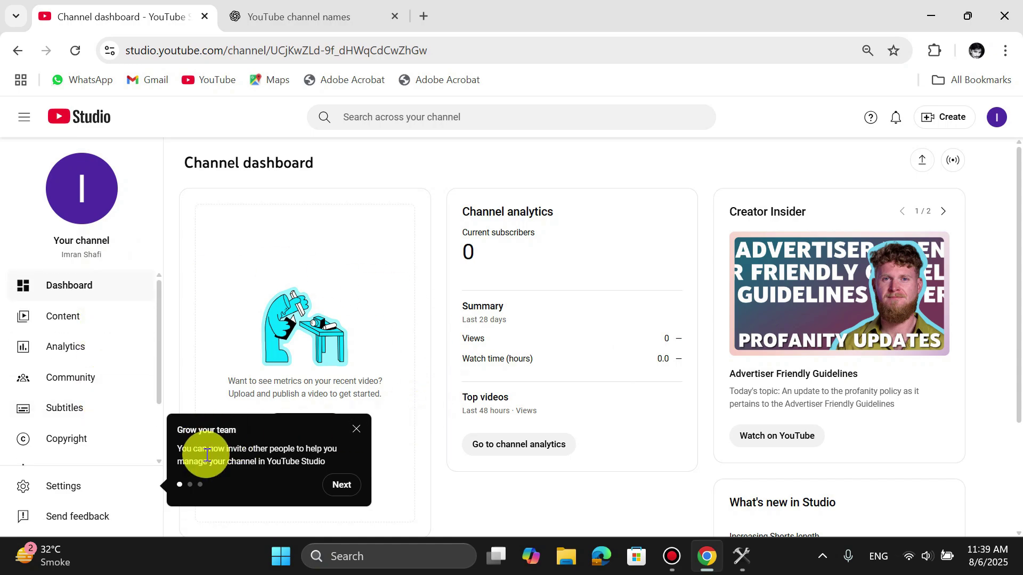
{"action": "left_click", "coordinate": [337, 484]}
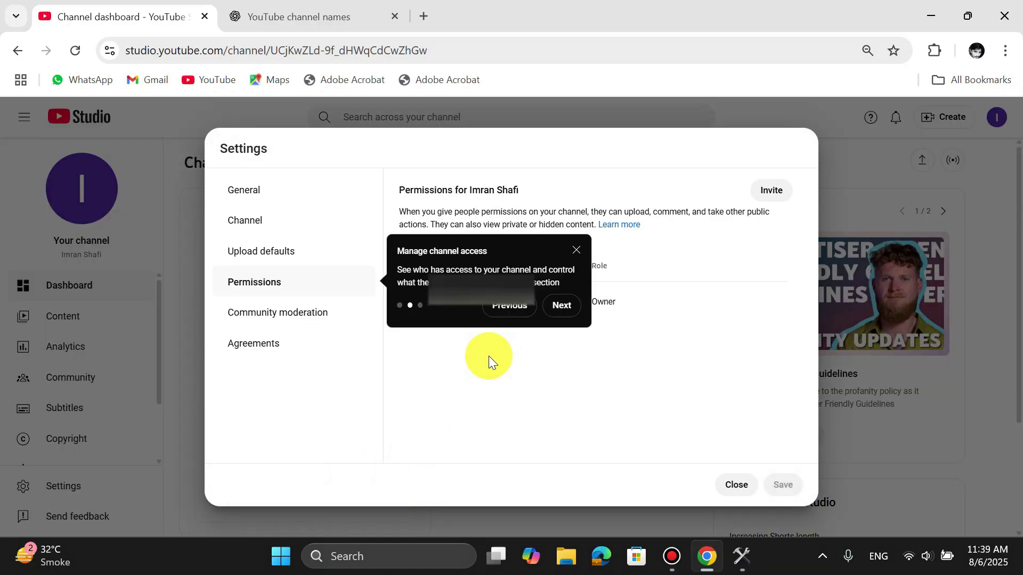
- Finish the channel access tour and dismiss the stream permissions notice
{"action": "left_click", "coordinate": [552, 312]}
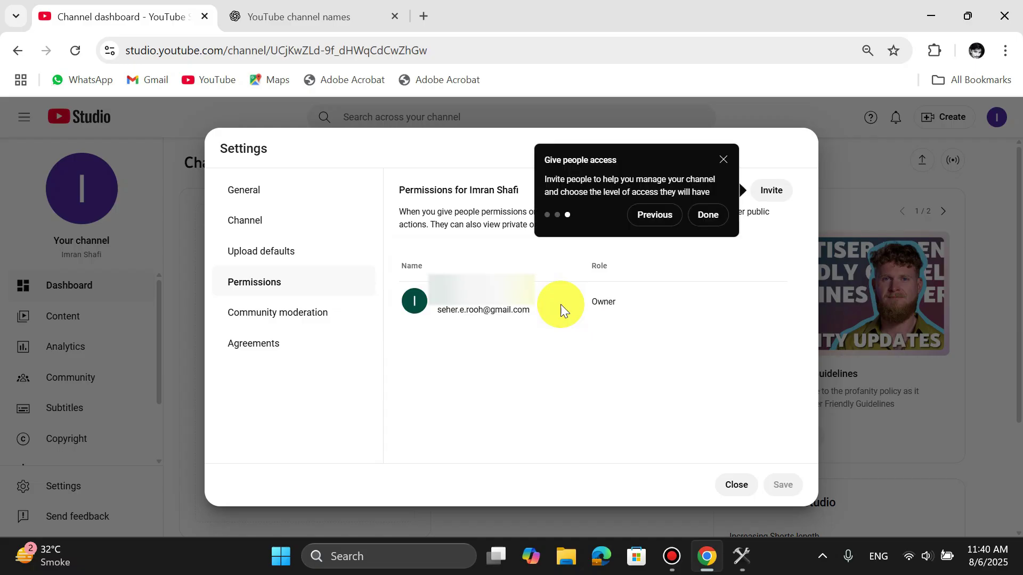
{"action": "left_click", "coordinate": [707, 224]}
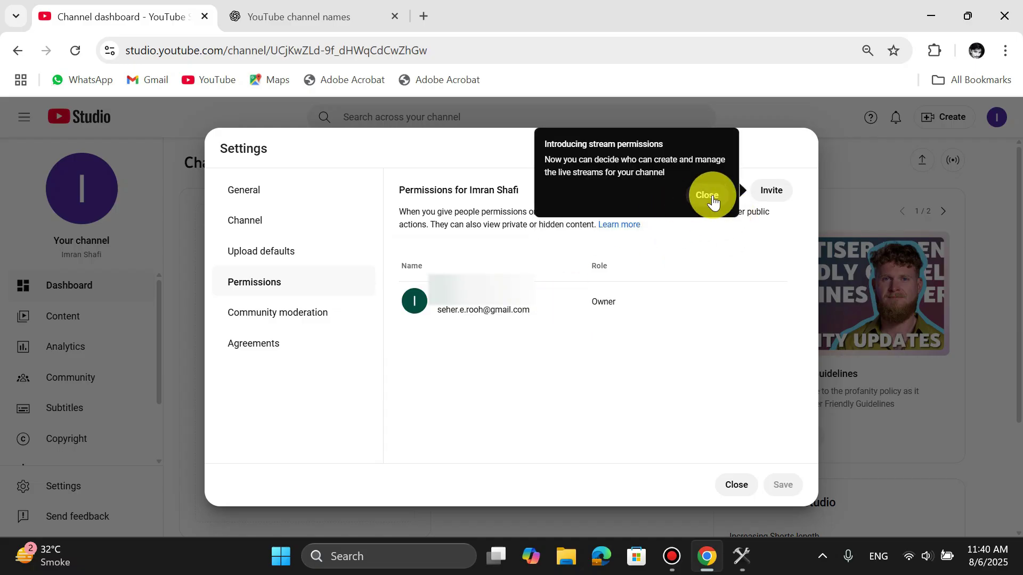
{"action": "left_click", "coordinate": [713, 200]}
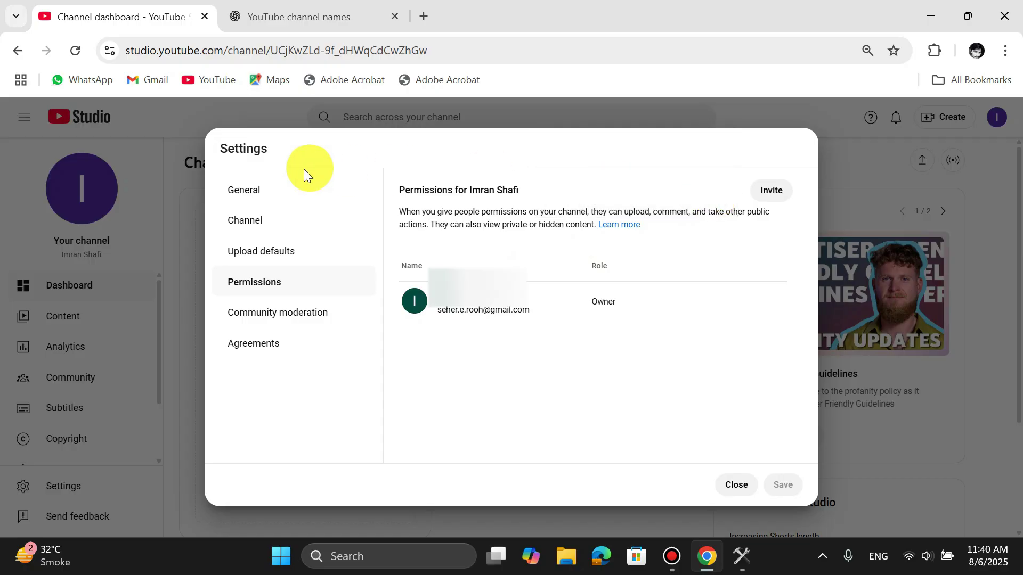
- In Channel basic info, set the country of residence to Pakistan
{"action": "left_click", "coordinate": [245, 188]}
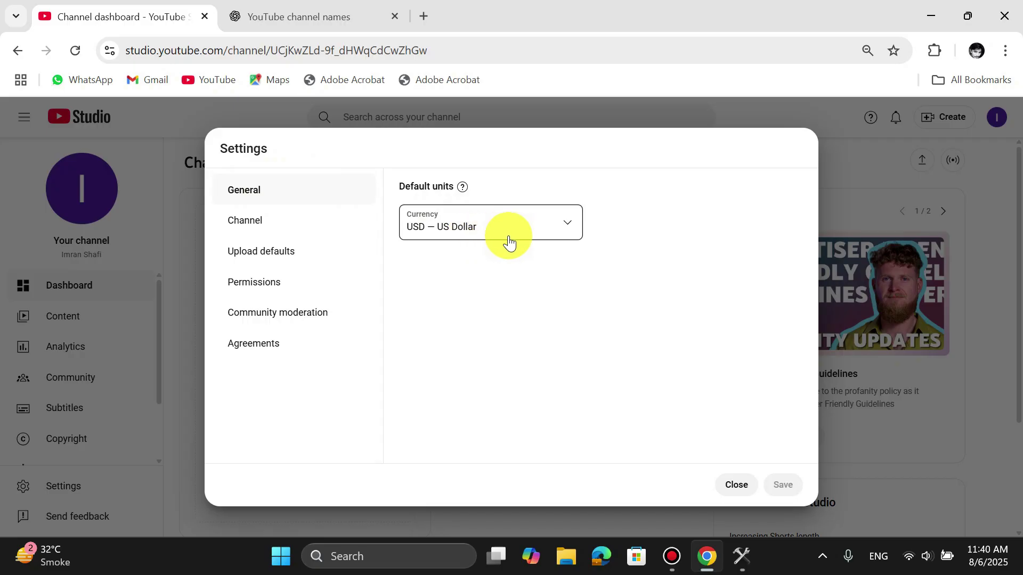
{"action": "left_click", "coordinate": [266, 226]}
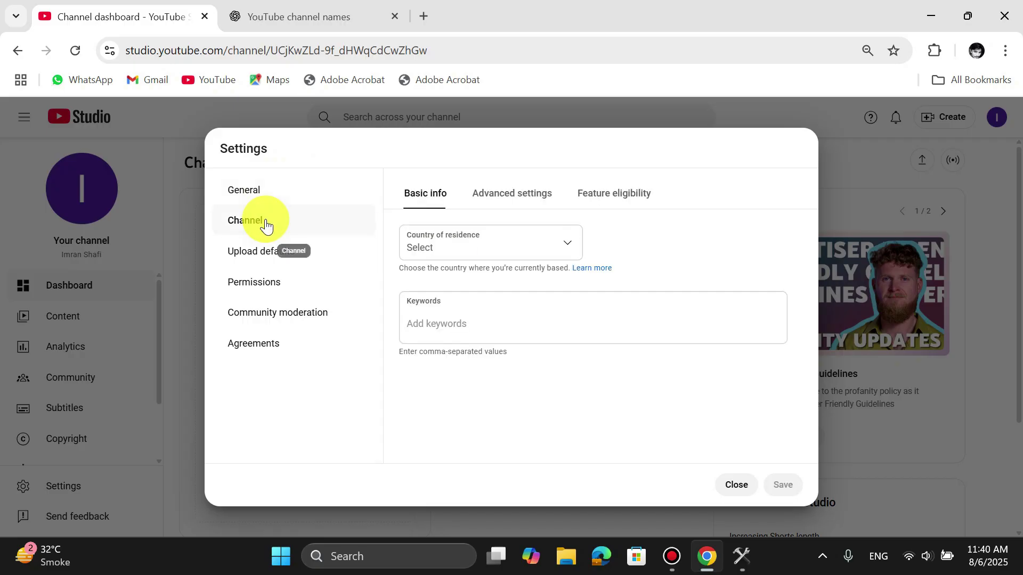
{"action": "left_click", "coordinate": [464, 260]}
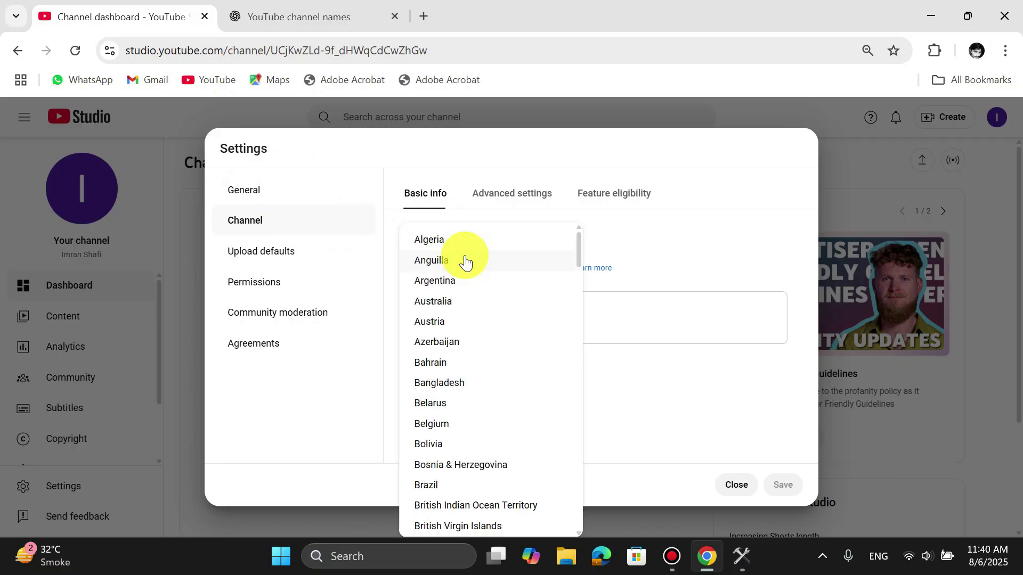
{"action": "scroll", "coordinate": [507, 415], "scroll_direction": "down", "scroll_amount": 20}
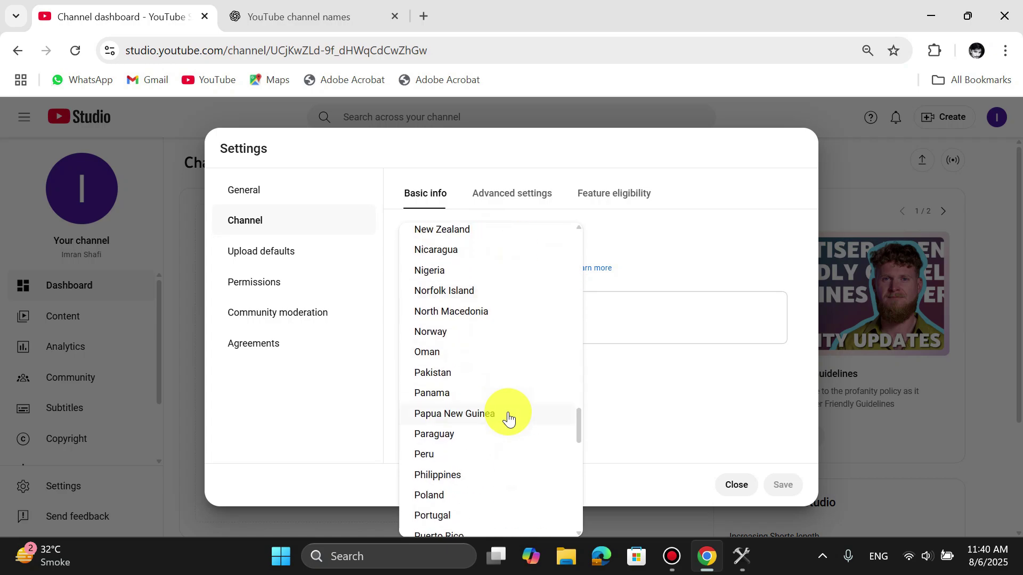
{"action": "left_click", "coordinate": [462, 370]}
{"action": "left_click", "coordinate": [433, 338]}
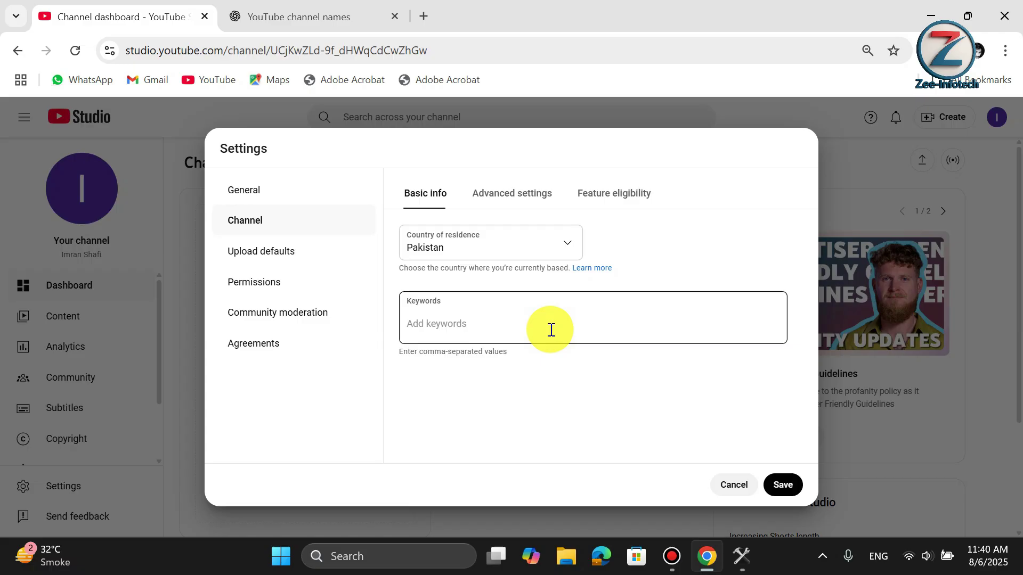
- Ask ChatGPT: 'Please give me few keywords for this channel'
{"action": "left_click", "coordinate": [272, 10]}
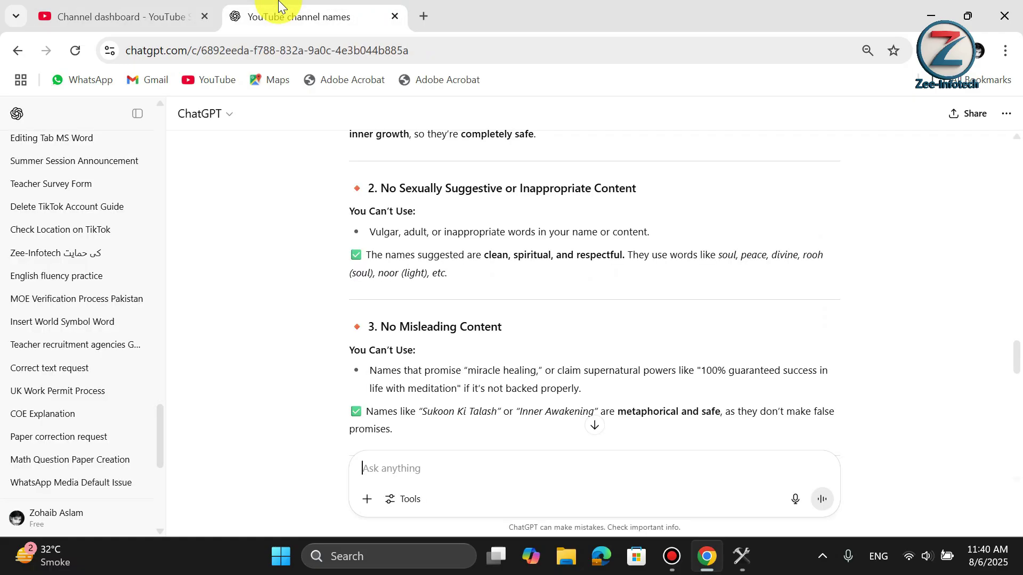
{"action": "scroll", "coordinate": [472, 331], "scroll_direction": "down", "scroll_amount": 15}
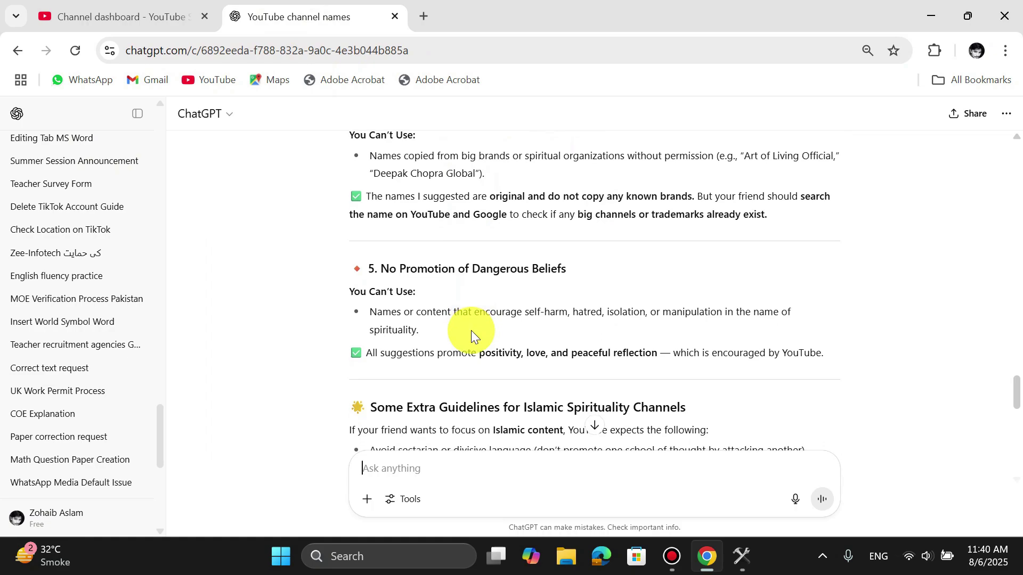
{"action": "left_click", "coordinate": [466, 473]}
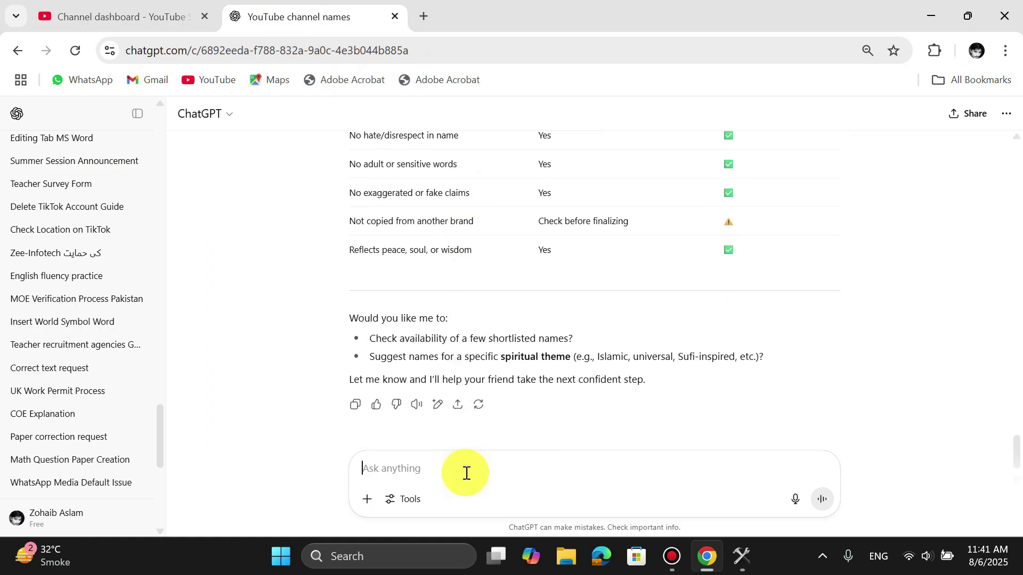
{"action": "type", "text": "Please g"}
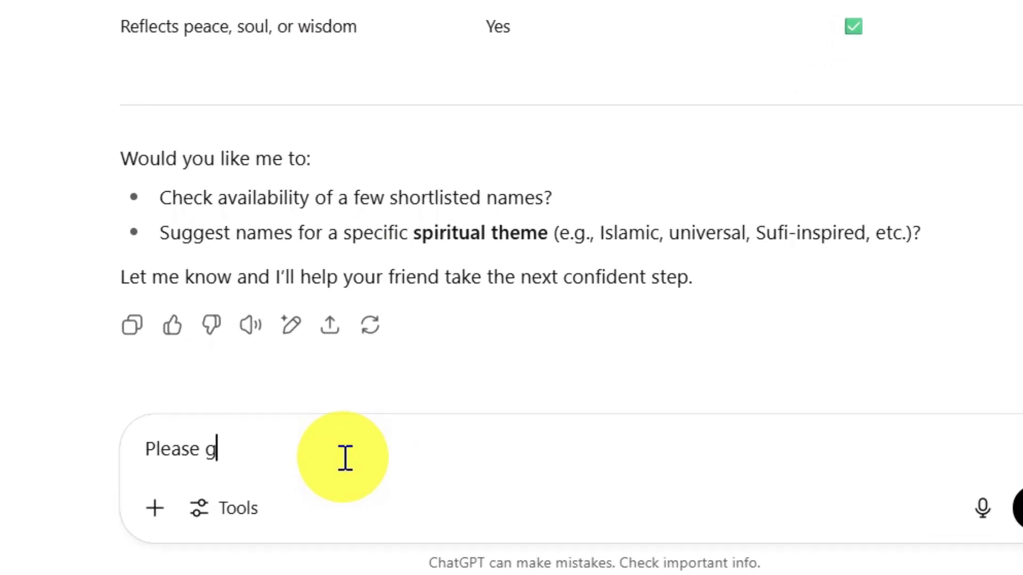
{"action": "type", "text": "ive me few k"}
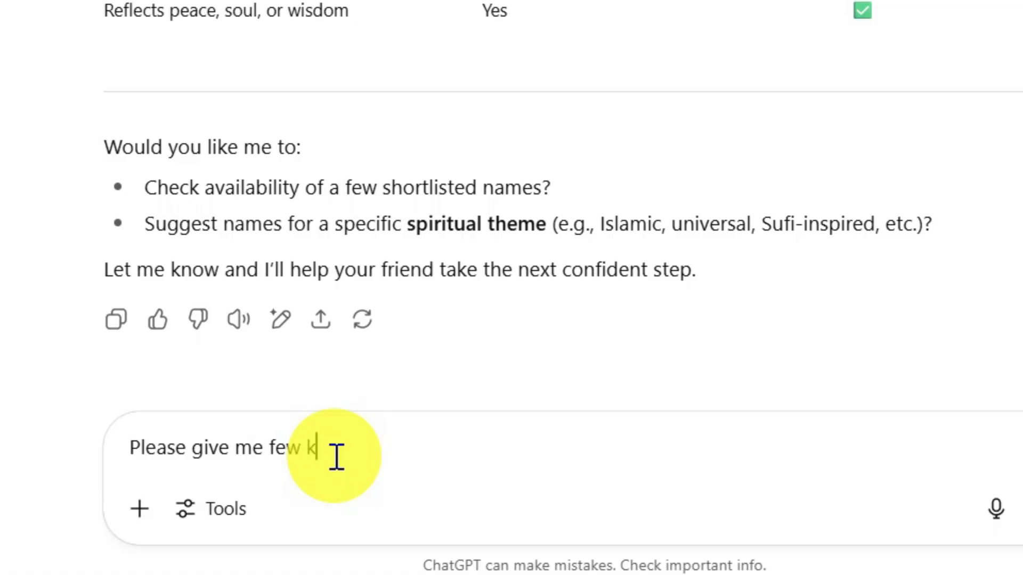
{"action": "type", "text": "eywords f"}
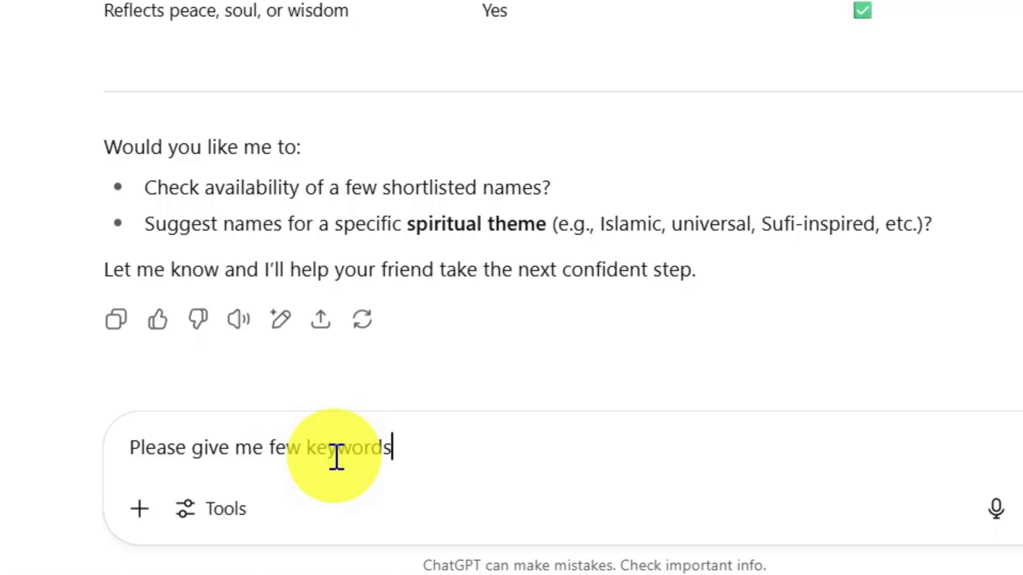
{"action": "type", "text": "or this channel"}
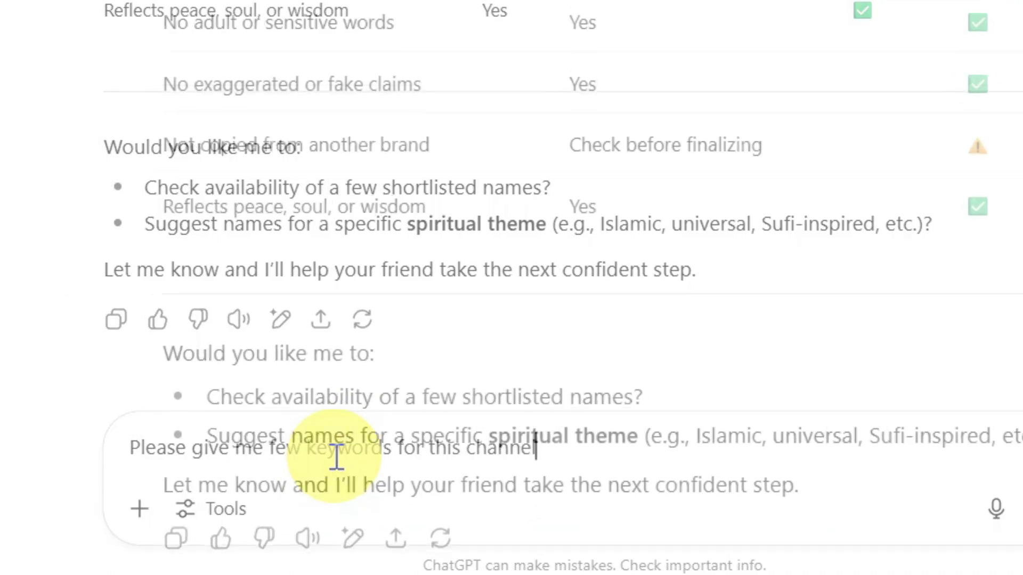
{"action": "key", "text": "Return"}
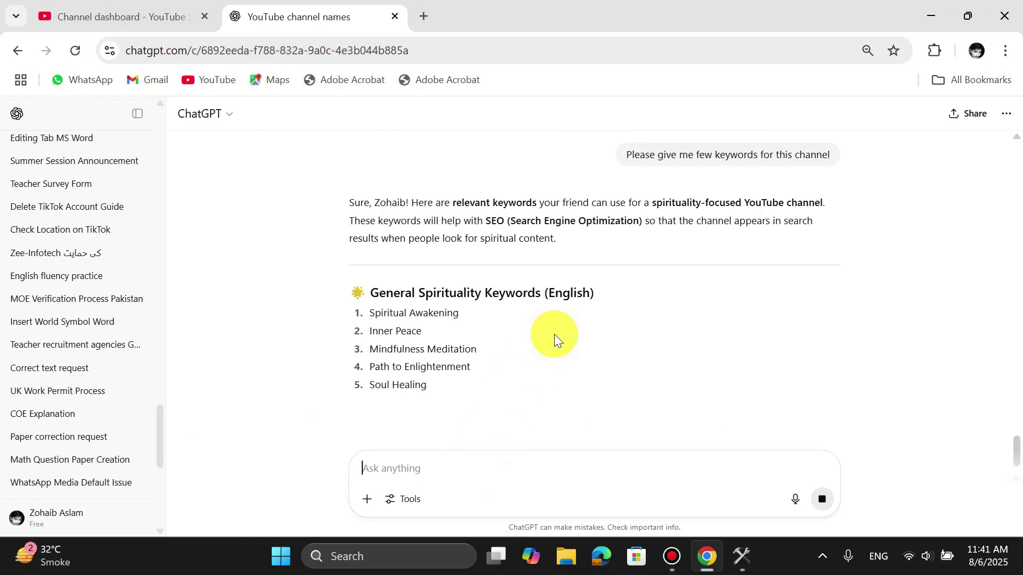
{"action": "scroll", "coordinate": [562, 327], "scroll_direction": "down", "scroll_amount": 5}
{"action": "scroll", "coordinate": [464, 260], "scroll_direction": "up", "scroll_amount": 3}
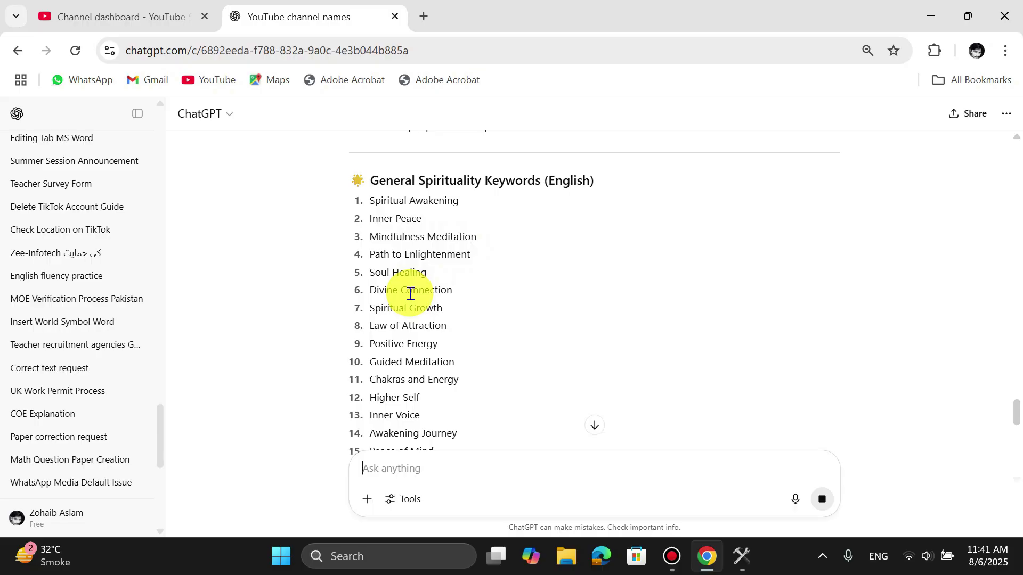
{"action": "scroll", "coordinate": [421, 277], "scroll_direction": "down", "scroll_amount": 10}
{"action": "scroll", "coordinate": [410, 296], "scroll_direction": "down", "scroll_amount": 5}
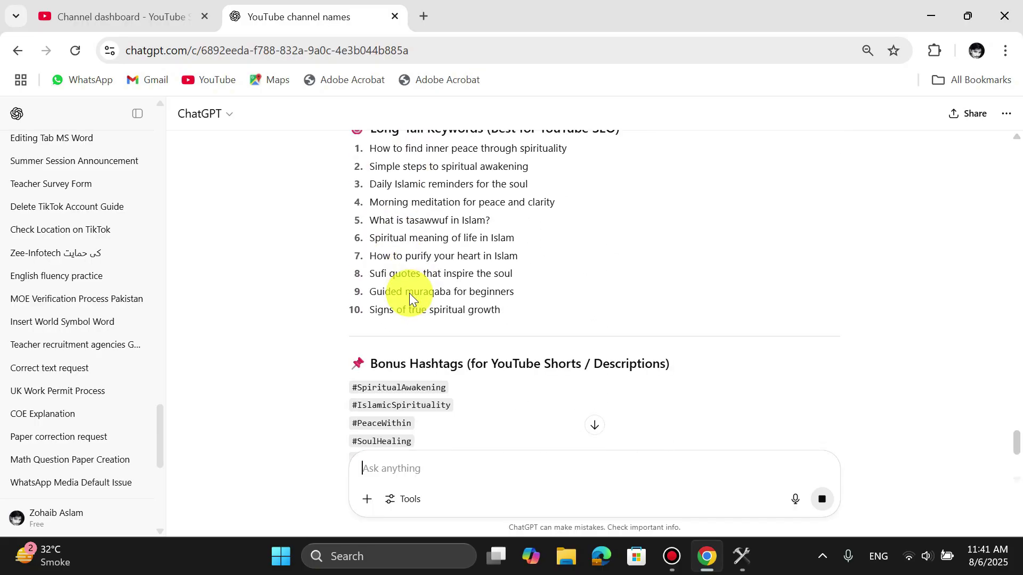
{"action": "scroll", "coordinate": [421, 303], "scroll_direction": "up", "scroll_amount": 10}
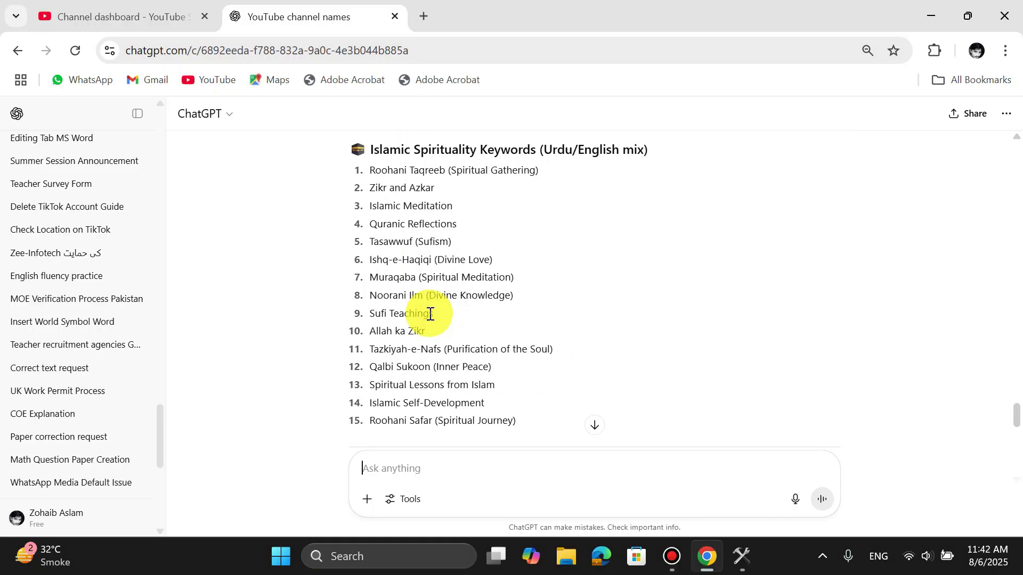
- Have ChatGPT comma-separate the Islamic Spirituality keywords and copy that answer
{"action": "left_click_drag", "start_coordinate": [520, 421], "coordinate": [373, 175]}
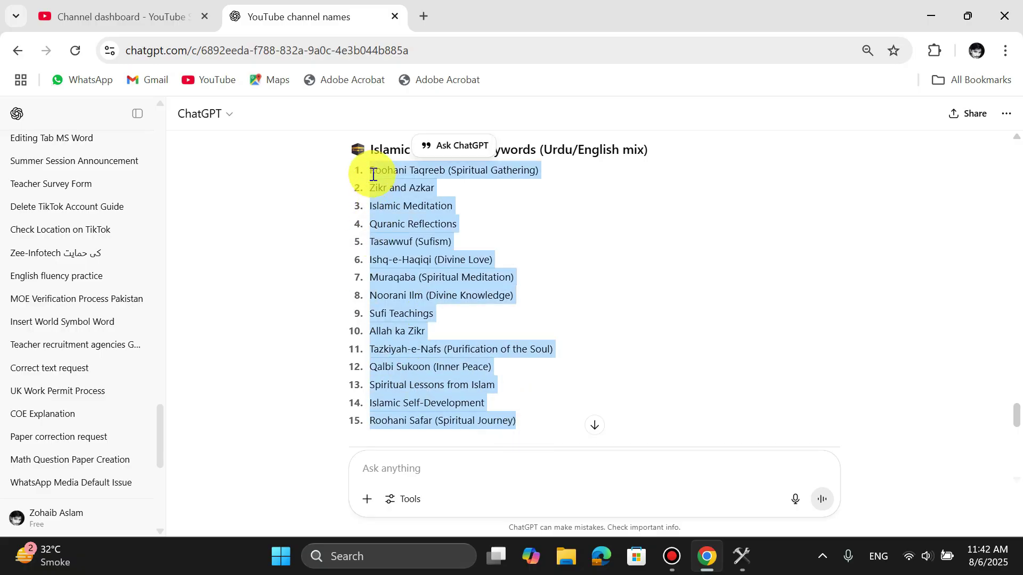
{"action": "left_click", "coordinate": [434, 469]}
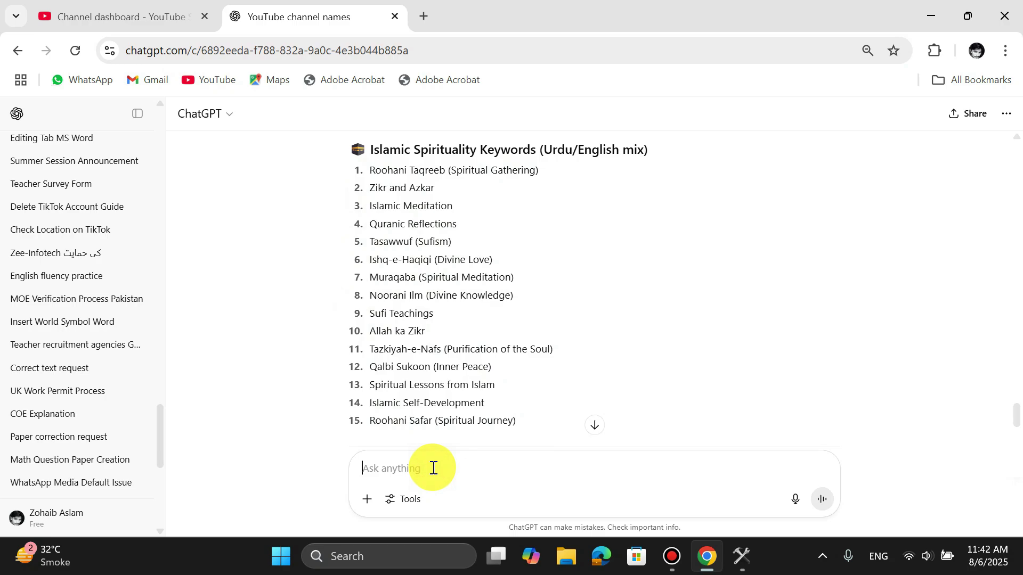
{"action": "type", "text": "please s"}
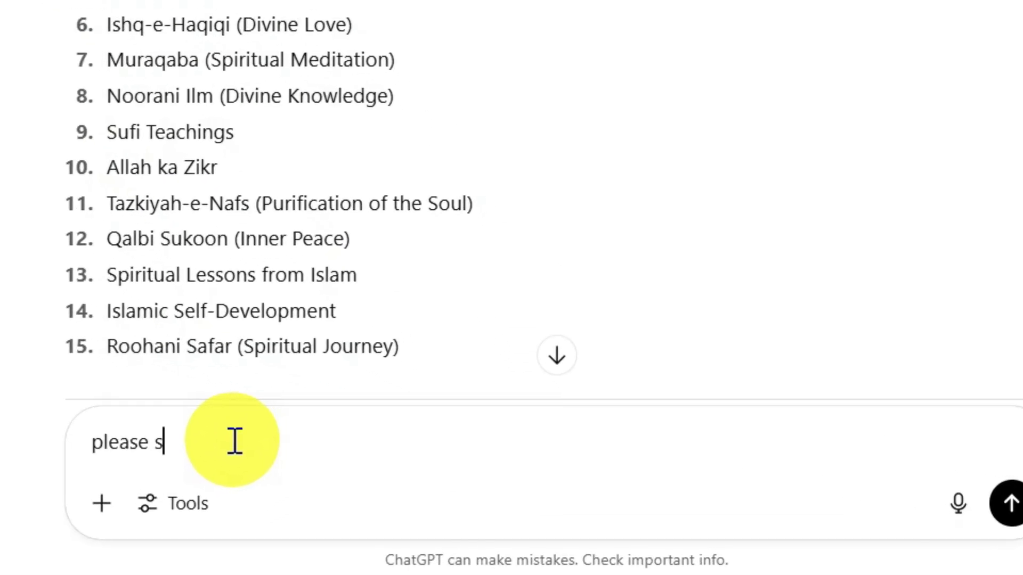
{"action": "type", "text": "eperate ther"}
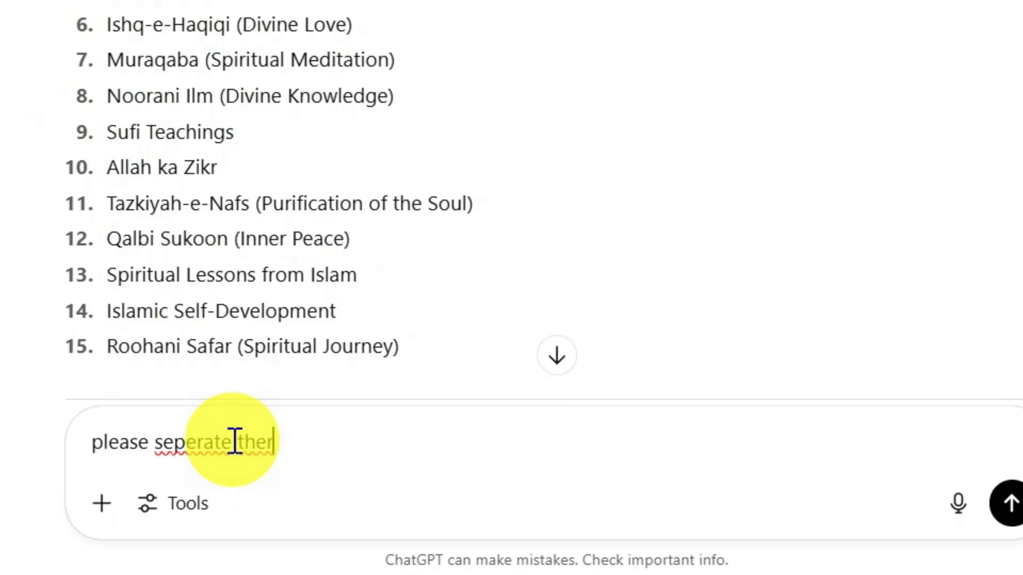
{"action": "key", "text": "BackSpace"}
{"action": "type", "text": "se keyword by co"}
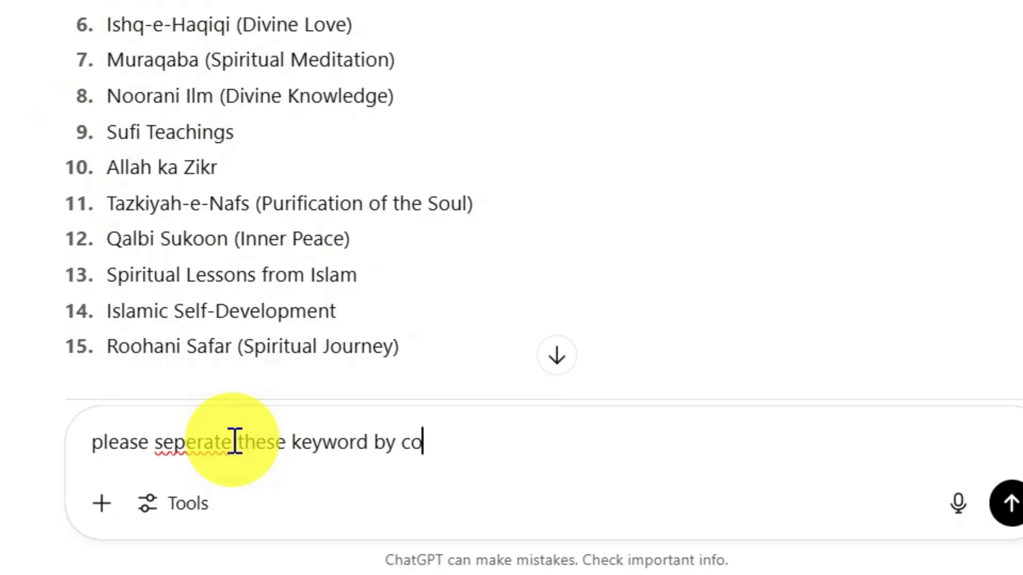
{"action": "type", "text": "mma"}
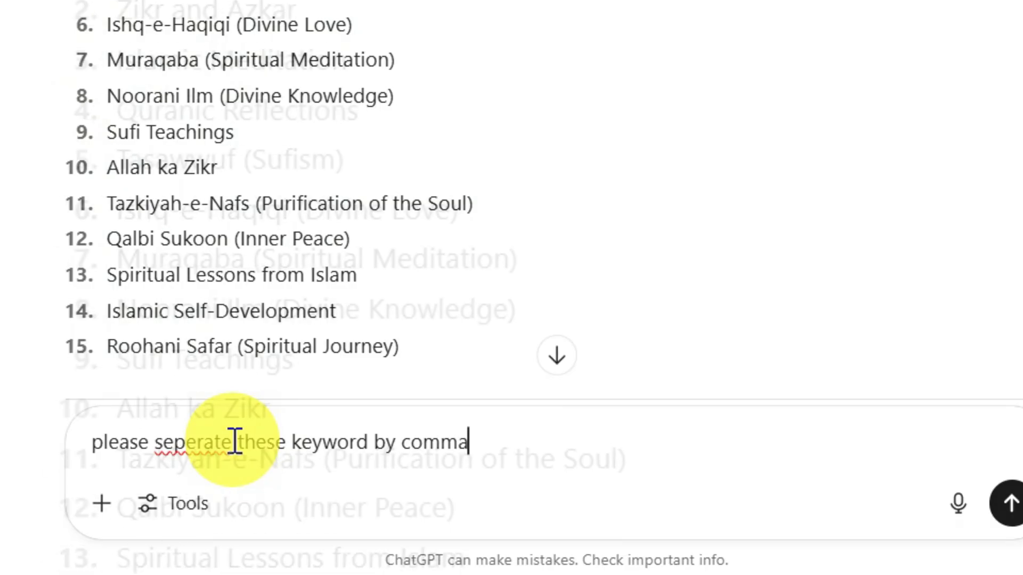
{"action": "key", "text": "shift+Return"}
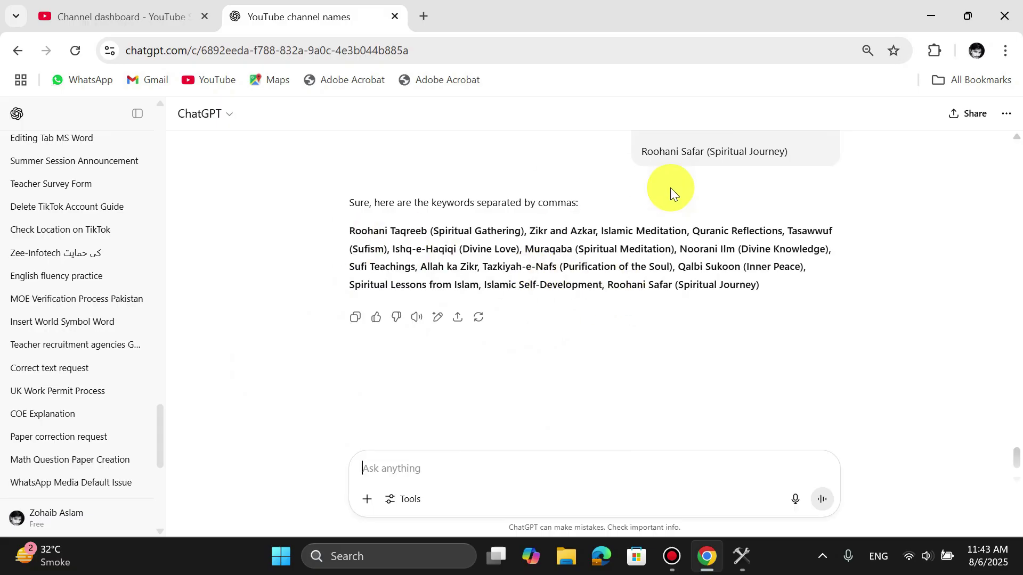
{"action": "scroll", "coordinate": [670, 188], "scroll_direction": "up", "scroll_amount": 8}
{"action": "scroll", "coordinate": [670, 187], "scroll_direction": "down", "scroll_amount": 7}
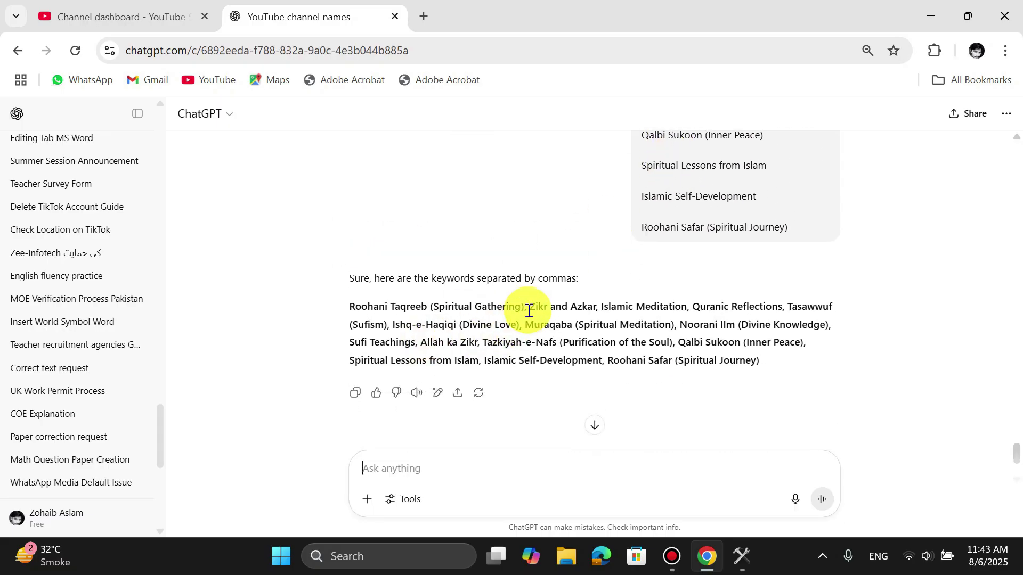
{"action": "left_click", "coordinate": [353, 392]}
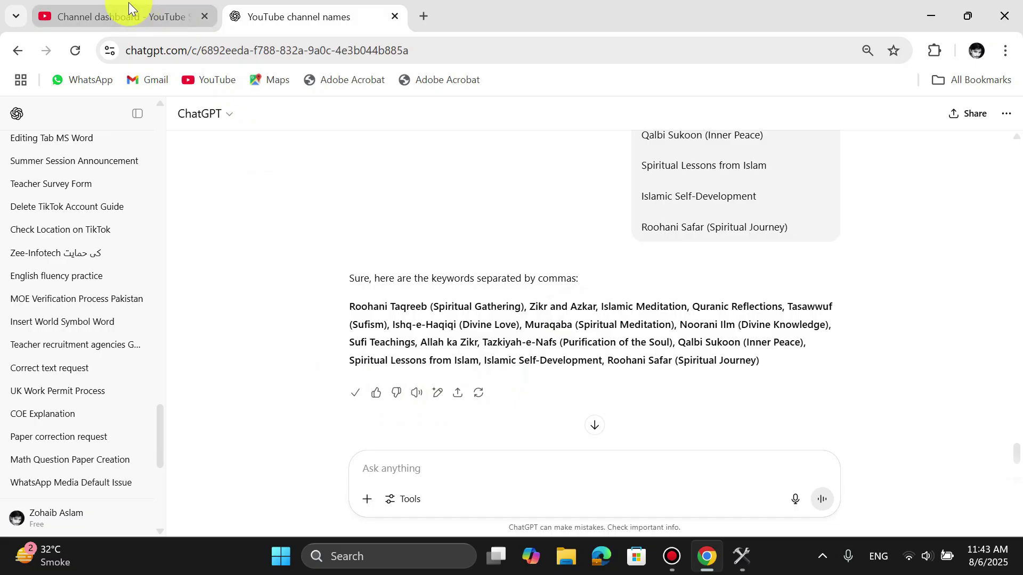
- Paste the copied keywords into the channel Keywords field and add 'Seher e Rooh'
{"action": "left_click", "coordinate": [130, 13]}
{"action": "left_click", "coordinate": [432, 321]}
{"action": "key", "text": "ctrl+v"}
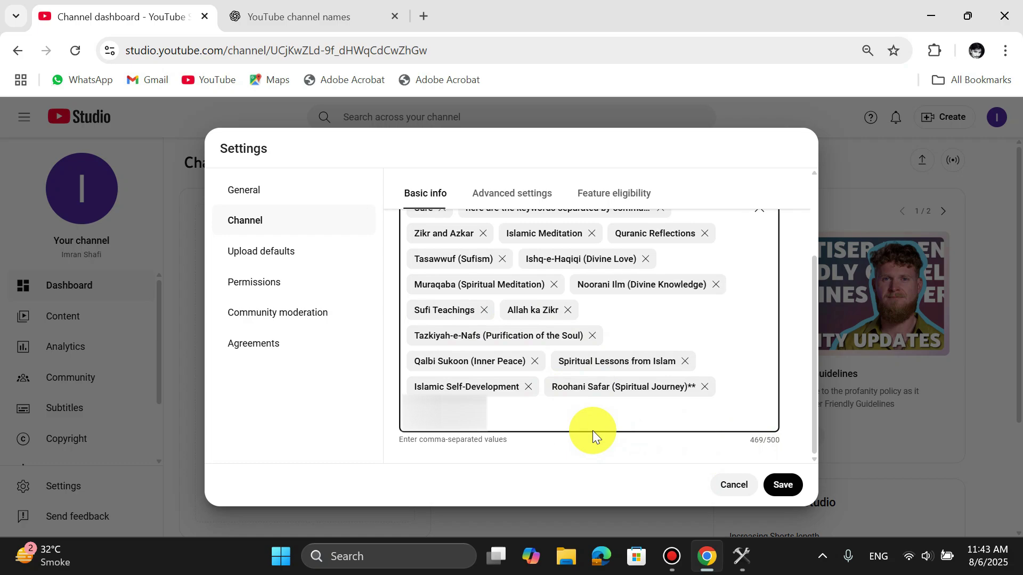
{"action": "type", "text": "Seher e Rooh"}
- Save the keywords, then set automatic captions to hide potentially inappropriate words in Advanced settings
{"action": "left_click", "coordinate": [781, 482]}
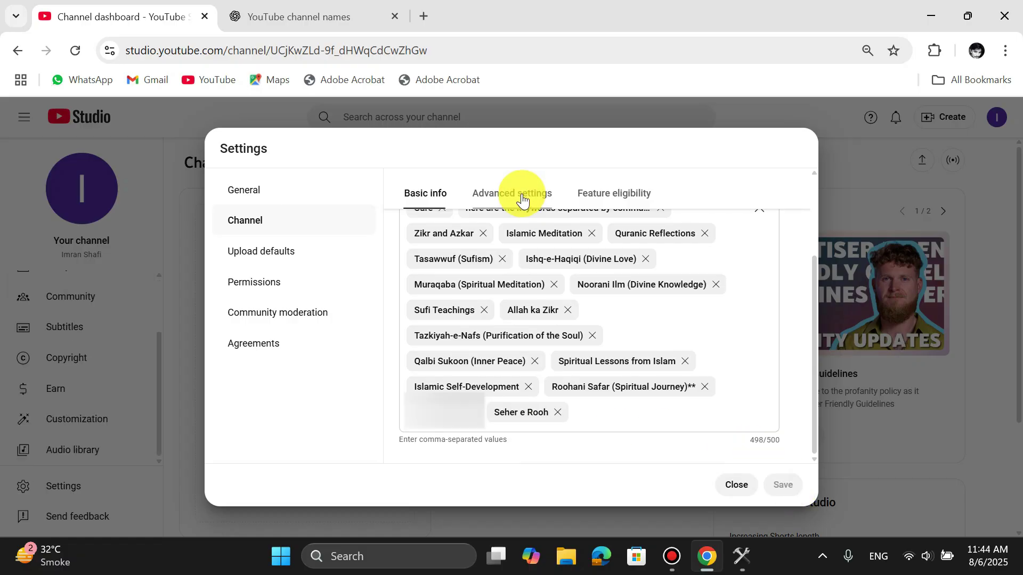
{"action": "left_click", "coordinate": [522, 199]}
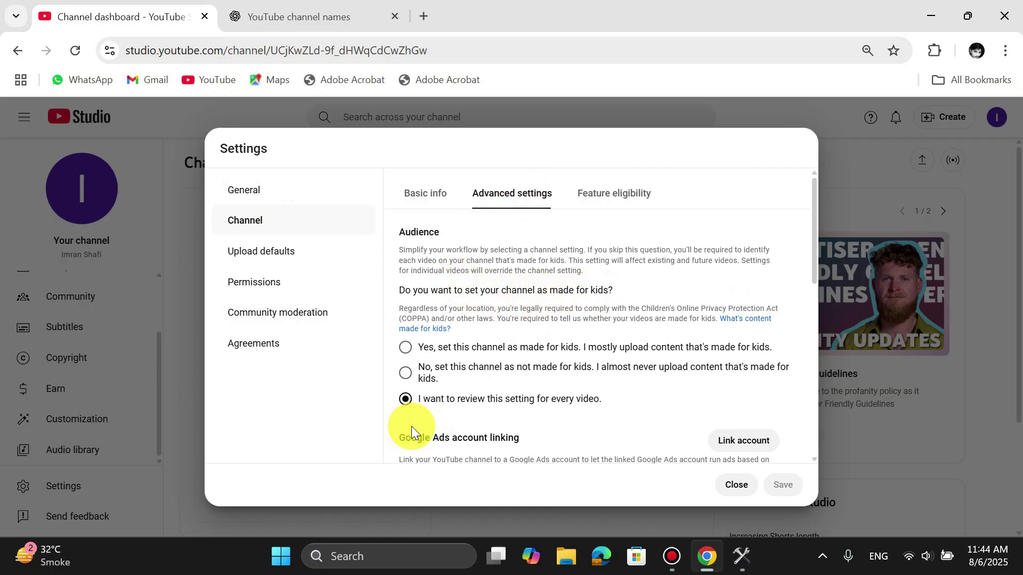
{"action": "scroll", "coordinate": [522, 310], "scroll_direction": "down", "scroll_amount": 2}
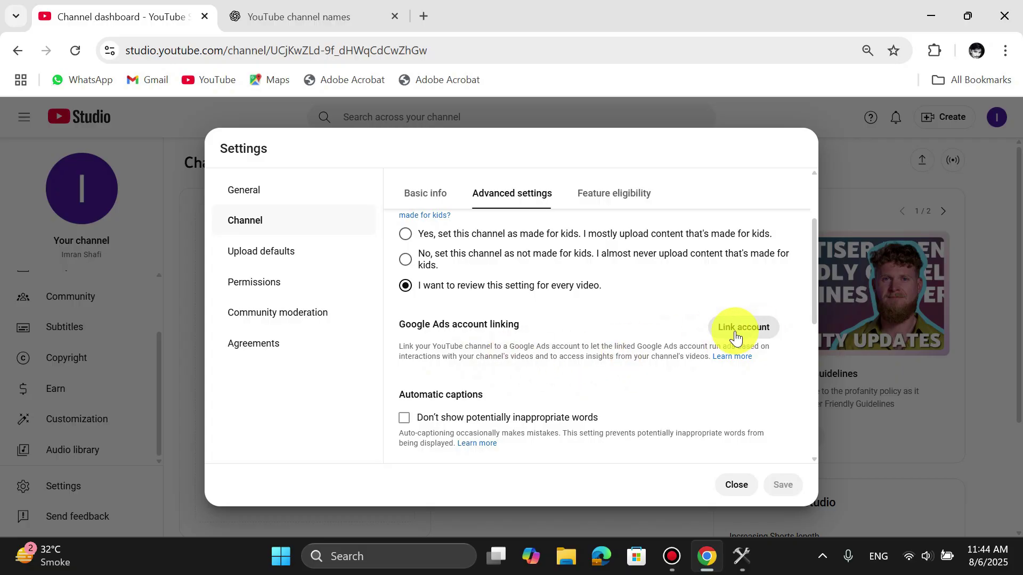
{"action": "scroll", "coordinate": [511, 361], "scroll_direction": "down", "scroll_amount": 2}
{"action": "scroll", "coordinate": [512, 361], "scroll_direction": "down", "scroll_amount": 1}
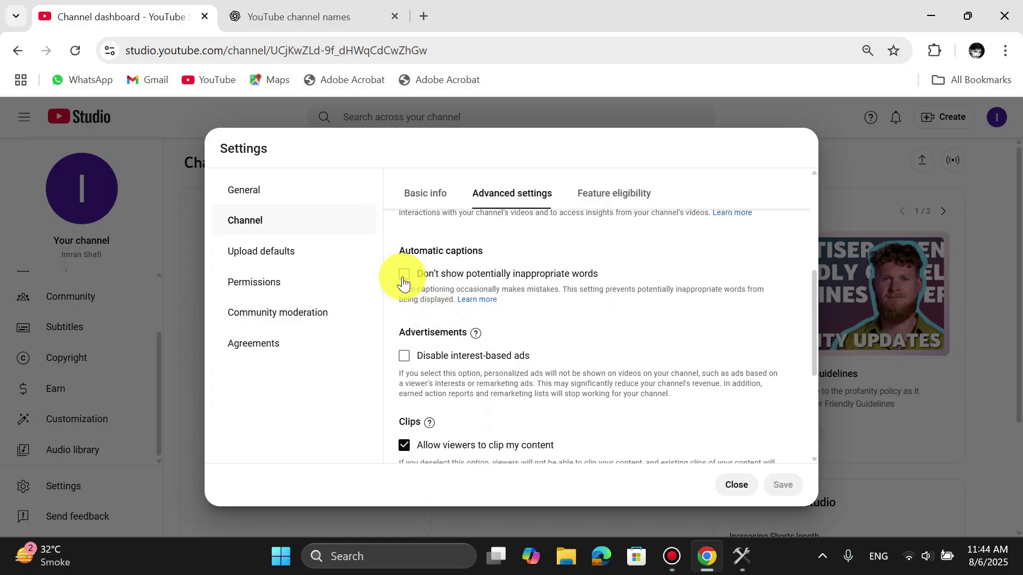
{"action": "left_click", "coordinate": [404, 277]}
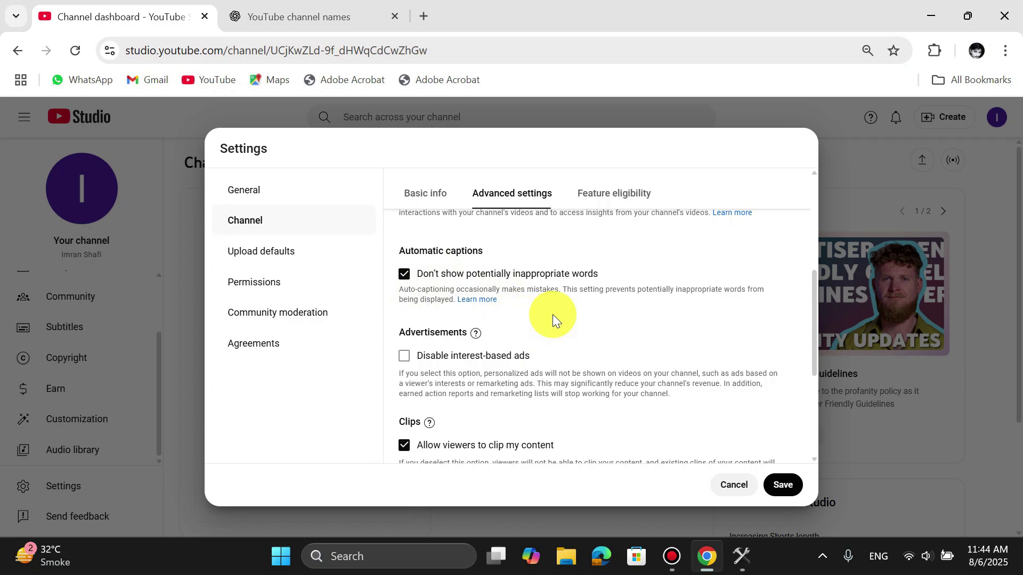
{"action": "scroll", "coordinate": [552, 314], "scroll_direction": "down", "scroll_amount": 1}
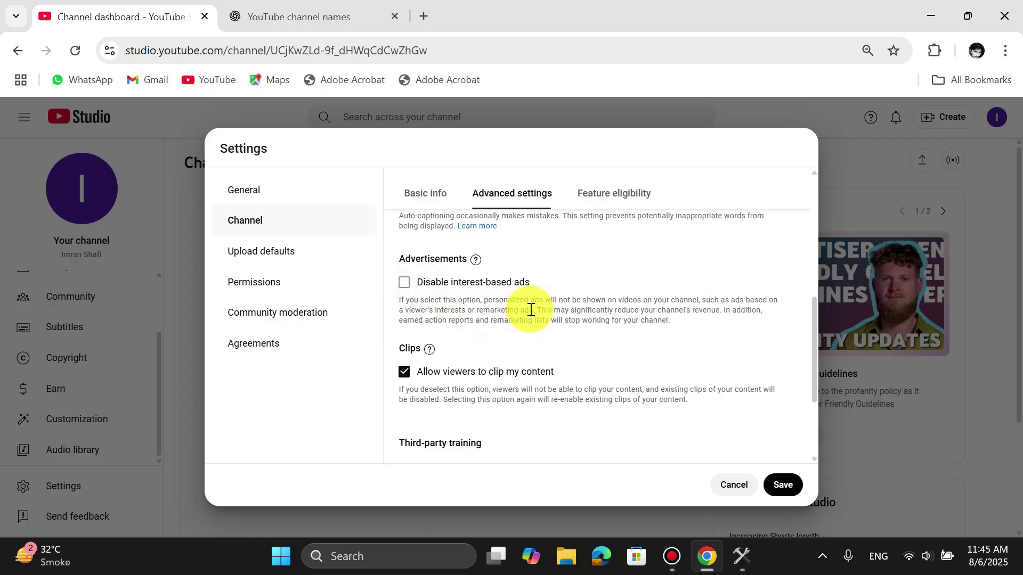
{"action": "scroll", "coordinate": [442, 293], "scroll_direction": "down", "scroll_amount": 2}
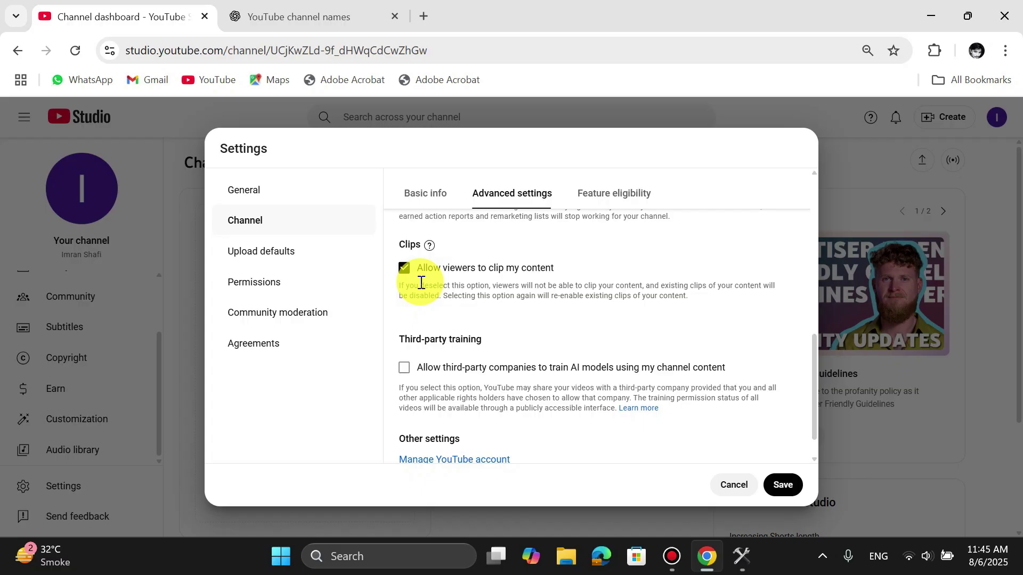
{"action": "scroll", "coordinate": [421, 282], "scroll_direction": "down", "scroll_amount": 1}
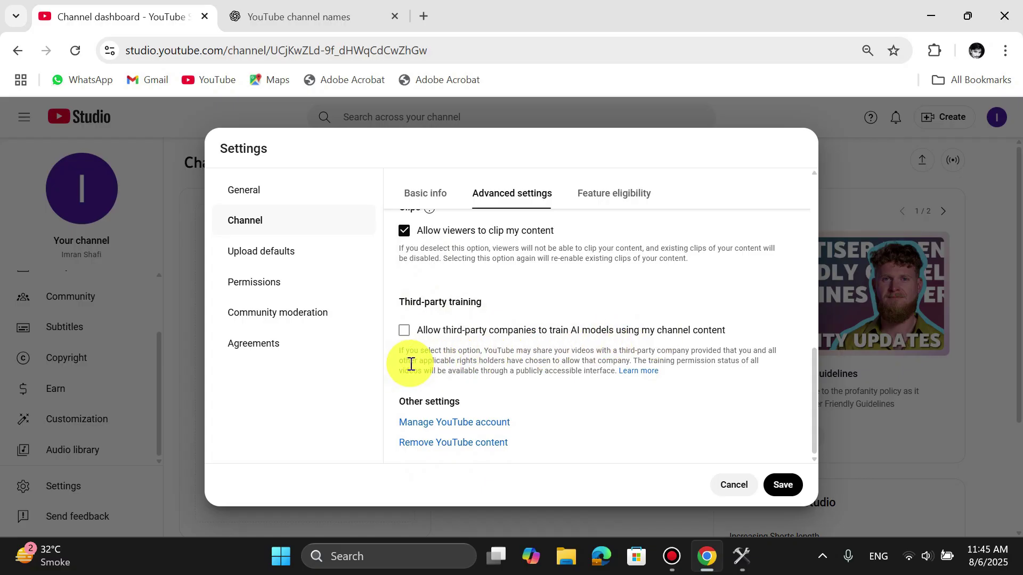
- In Feature eligibility, expand Intermediate features and start phone number verification
{"action": "left_click", "coordinate": [625, 200]}
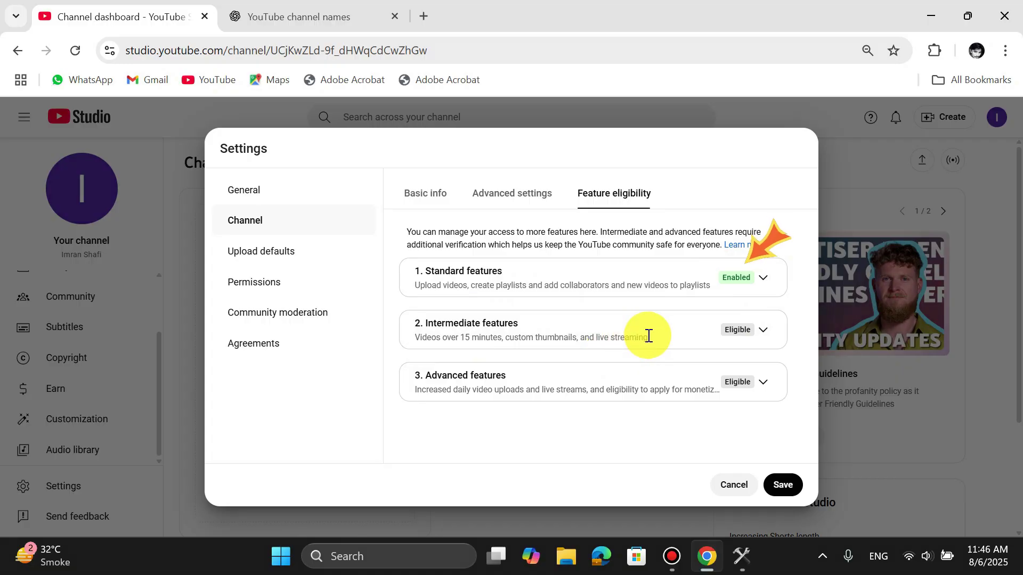
{"action": "left_click", "coordinate": [761, 334]}
{"action": "scroll", "coordinate": [761, 334], "scroll_direction": "down", "scroll_amount": 1}
{"action": "left_click", "coordinate": [690, 392]}
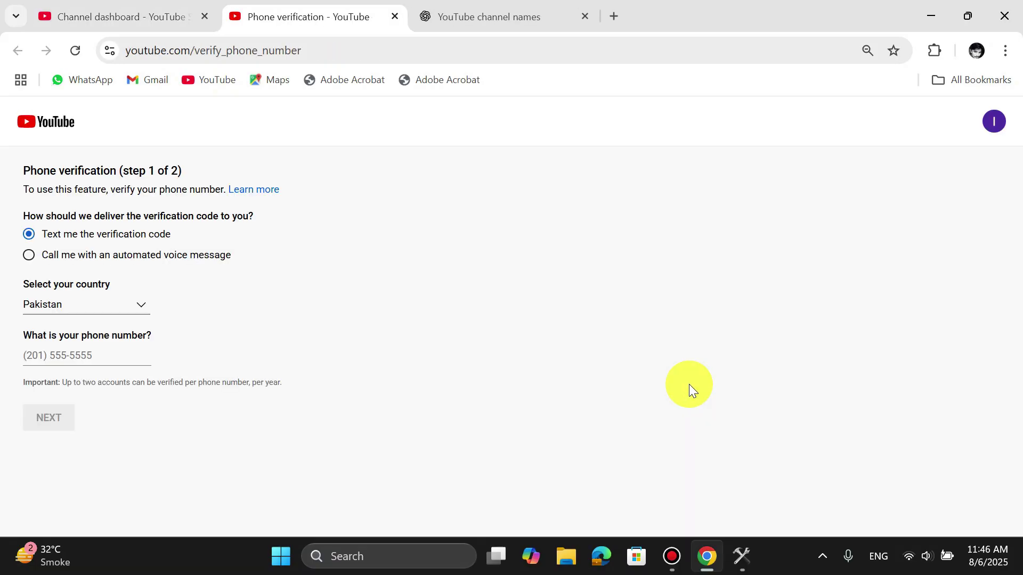
- Enter the phone number and the 6-digit verification code, submit, and close the page
{"action": "left_click", "coordinate": [95, 357]}
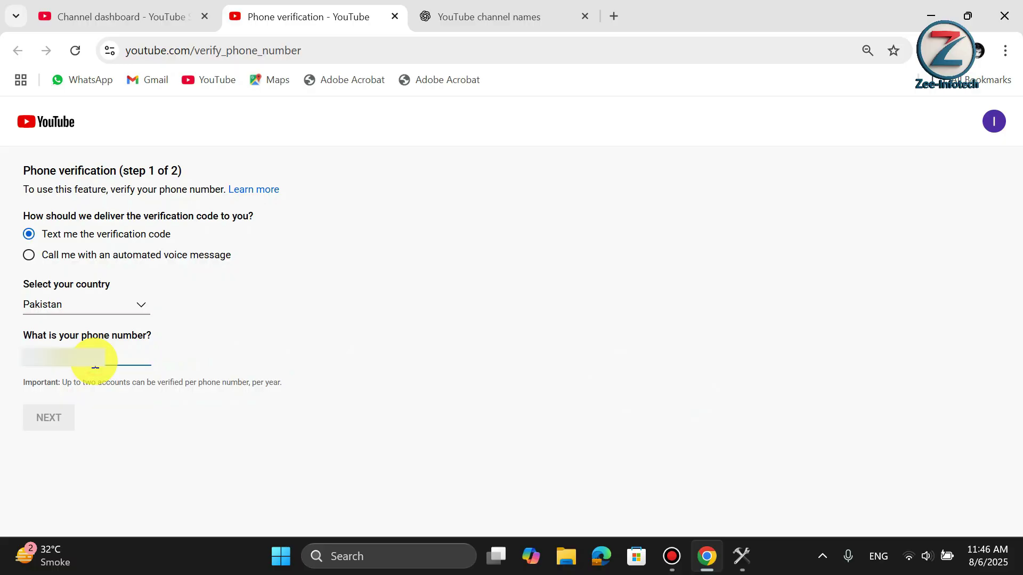
{"action": "type", "text": "0"}
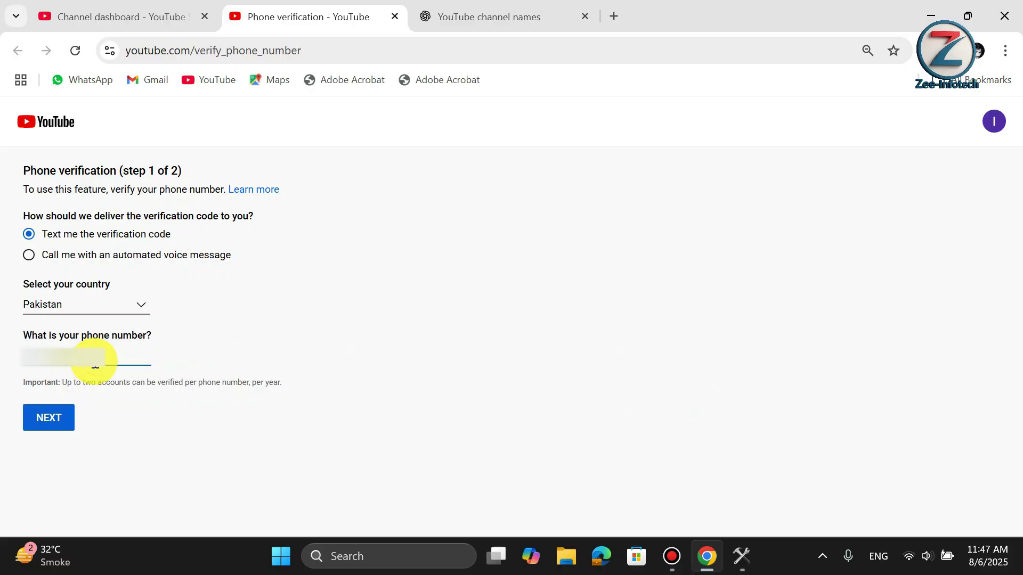
{"action": "left_click", "coordinate": [61, 407]}
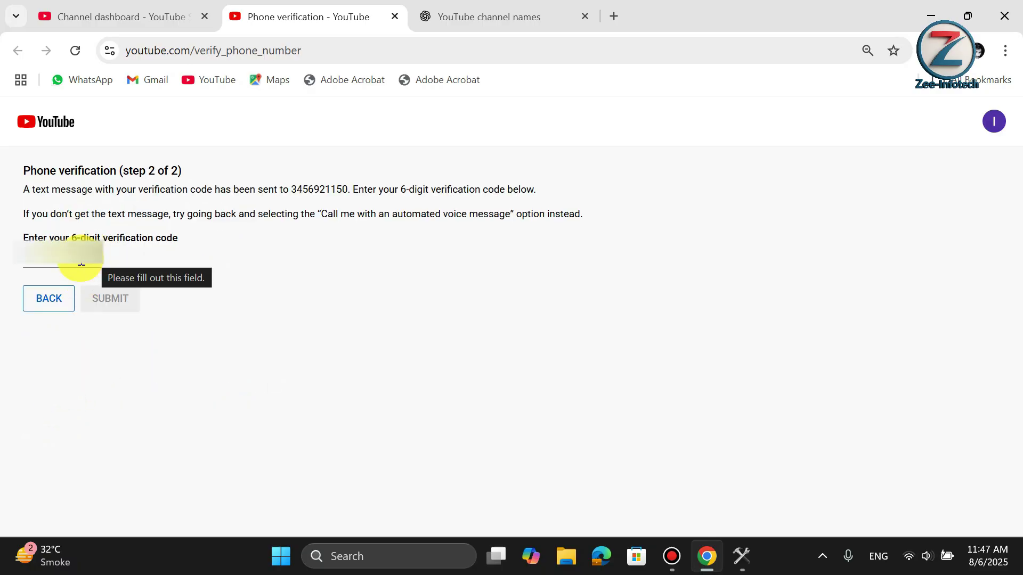
{"action": "left_click", "coordinate": [77, 261]}
{"action": "key", "text": "ctrl+v"}
{"action": "left_click", "coordinate": [108, 298]}
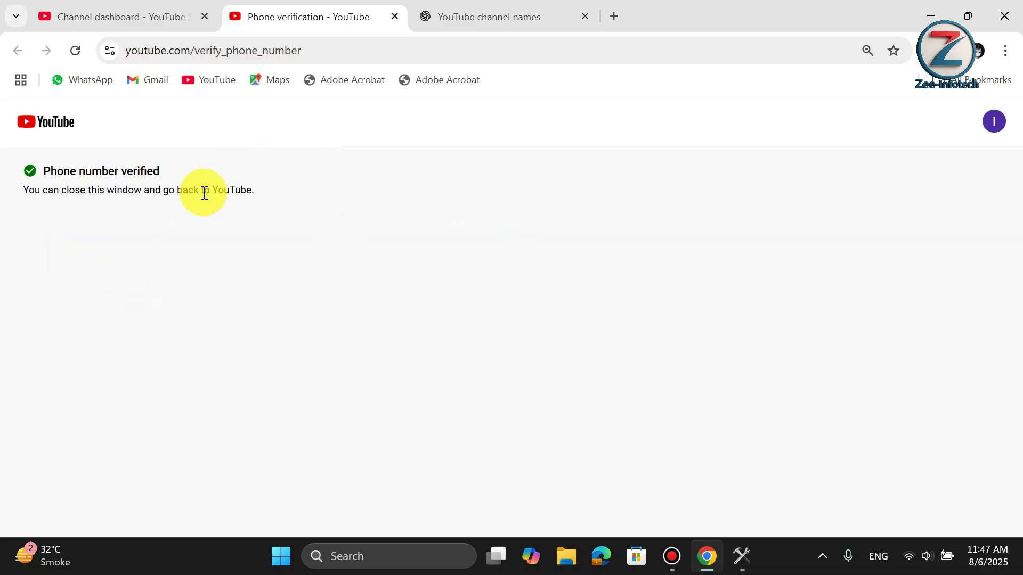
{"action": "left_click", "coordinate": [395, 17]}
- Request Advanced features access, verifying with a photo of an ID via QR code
{"action": "left_click", "coordinate": [613, 193]}
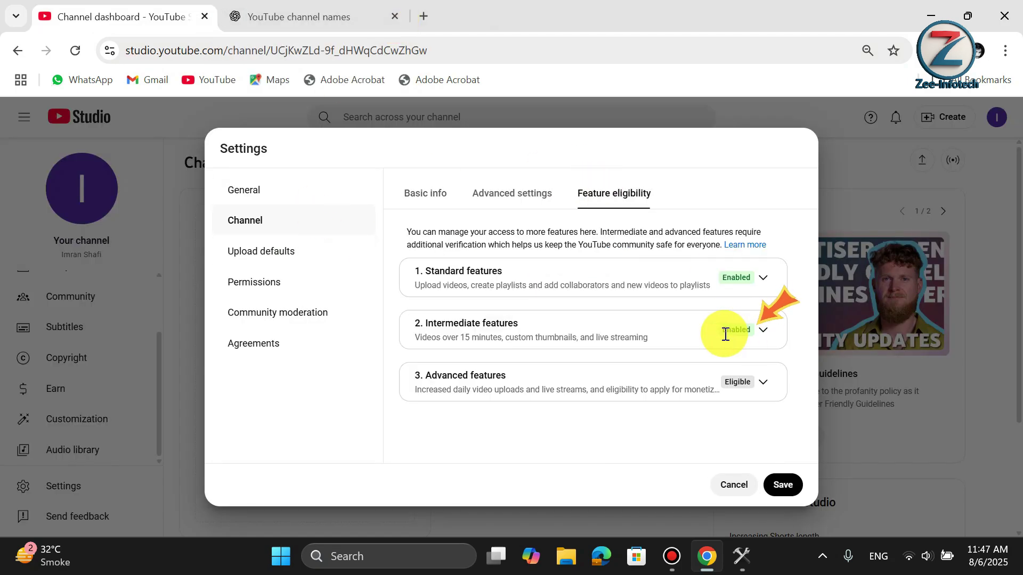
{"action": "left_click", "coordinate": [766, 386]}
{"action": "scroll", "coordinate": [656, 350], "scroll_direction": "down", "scroll_amount": 3}
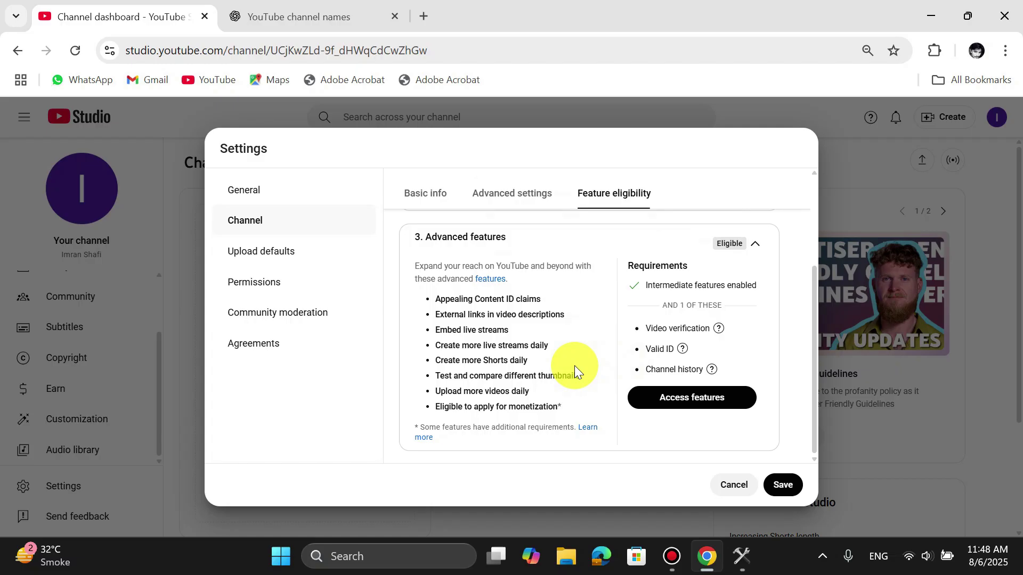
{"action": "scroll", "coordinate": [484, 327], "scroll_direction": "up", "scroll_amount": 1}
{"action": "scroll", "coordinate": [495, 329], "scroll_direction": "down", "scroll_amount": 1}
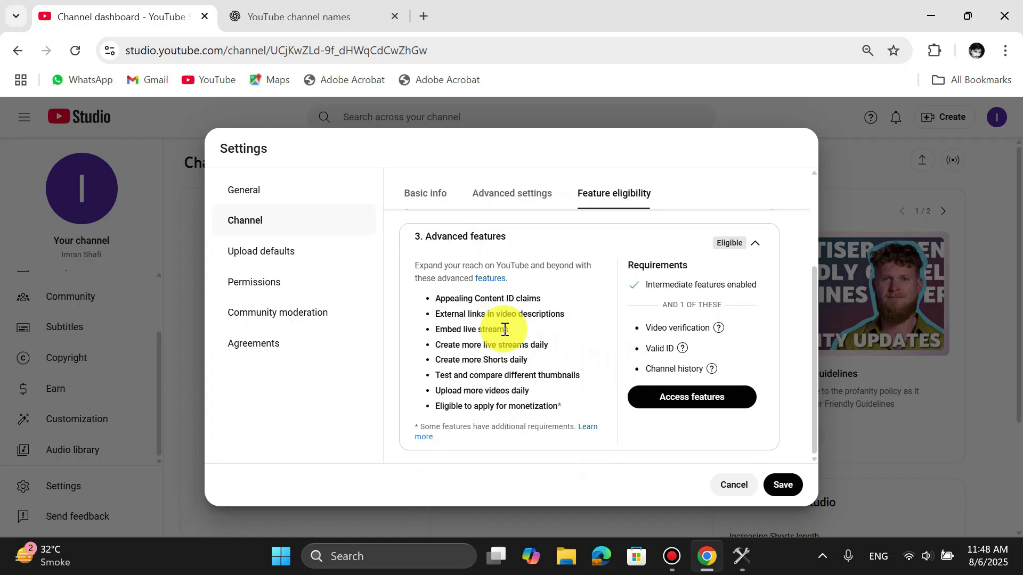
{"action": "left_click", "coordinate": [733, 403]}
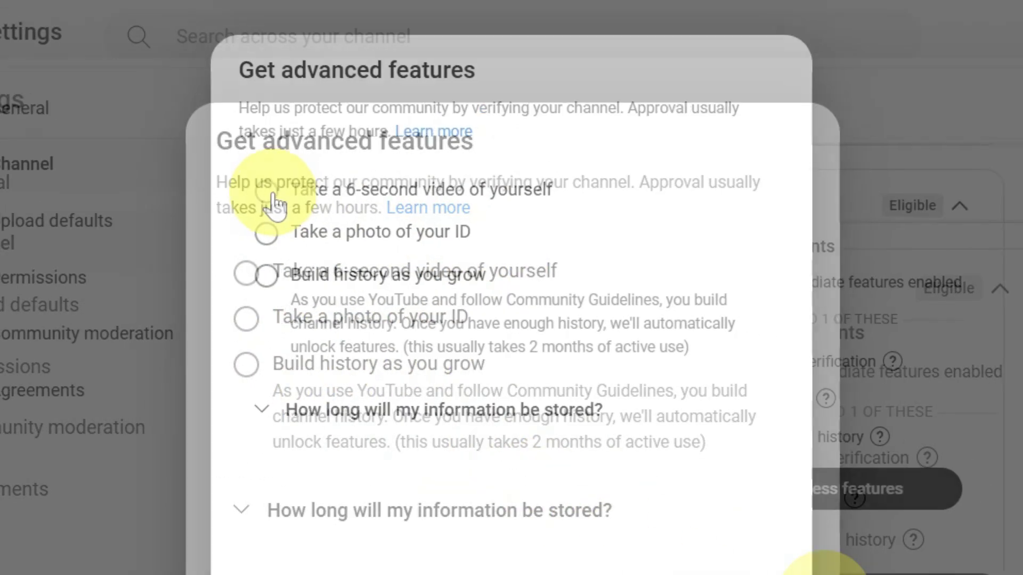
{"action": "left_click", "coordinate": [266, 232]}
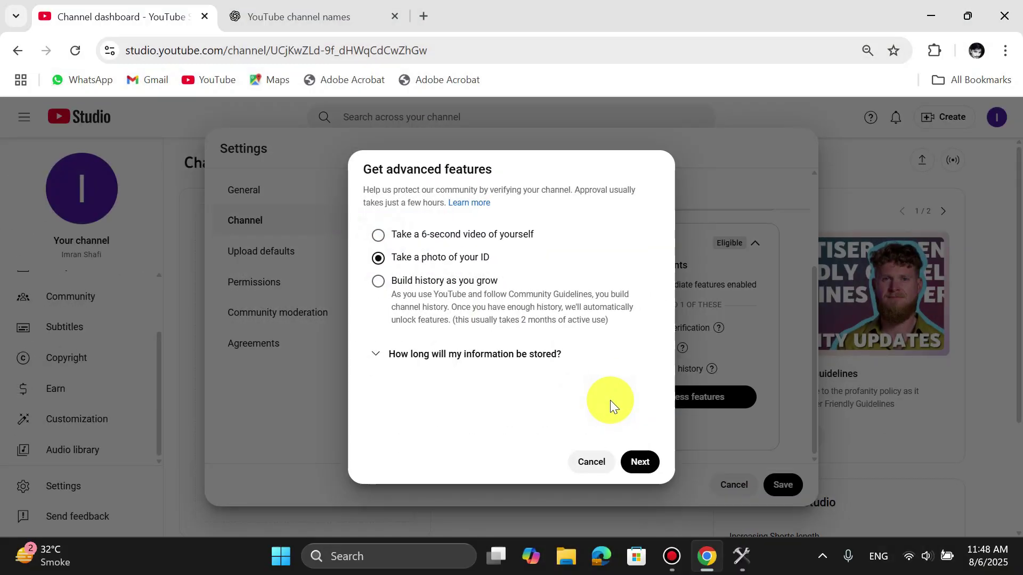
{"action": "left_click", "coordinate": [643, 463]}
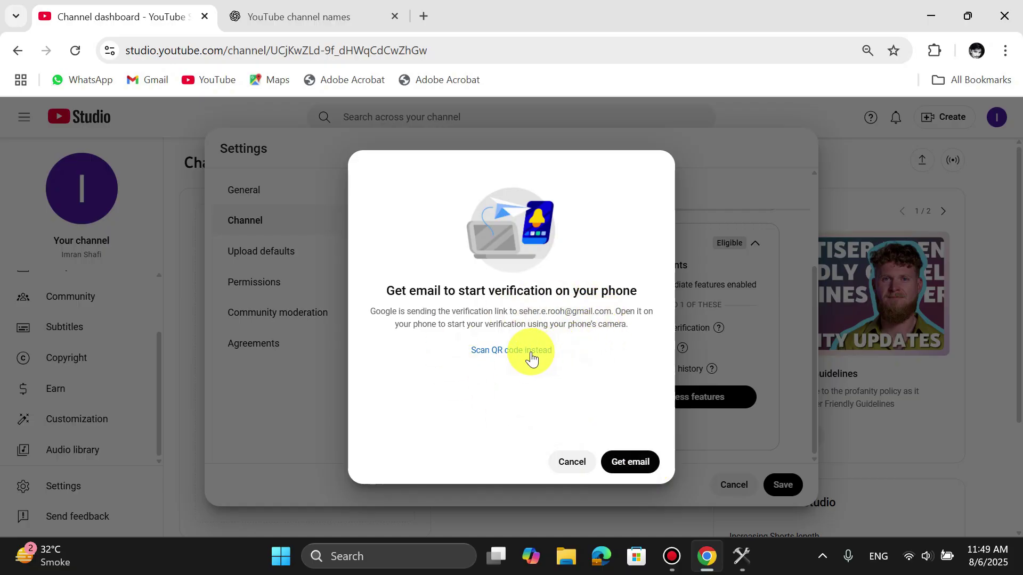
{"action": "left_click", "coordinate": [497, 350]}
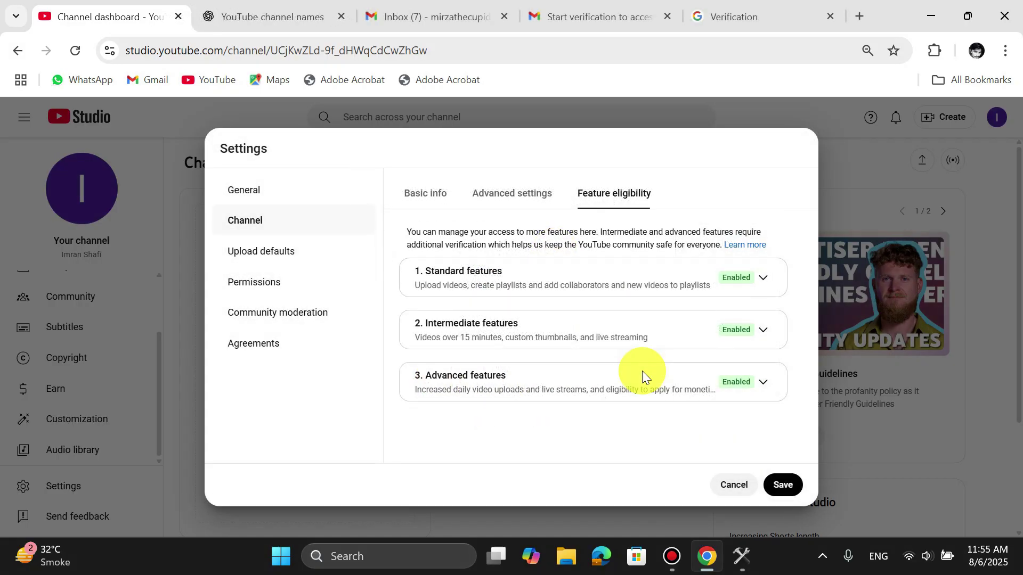
- Set Upload defaults visibility to Public for new uploads, then go to Permissions
{"action": "left_click", "coordinate": [275, 260]}
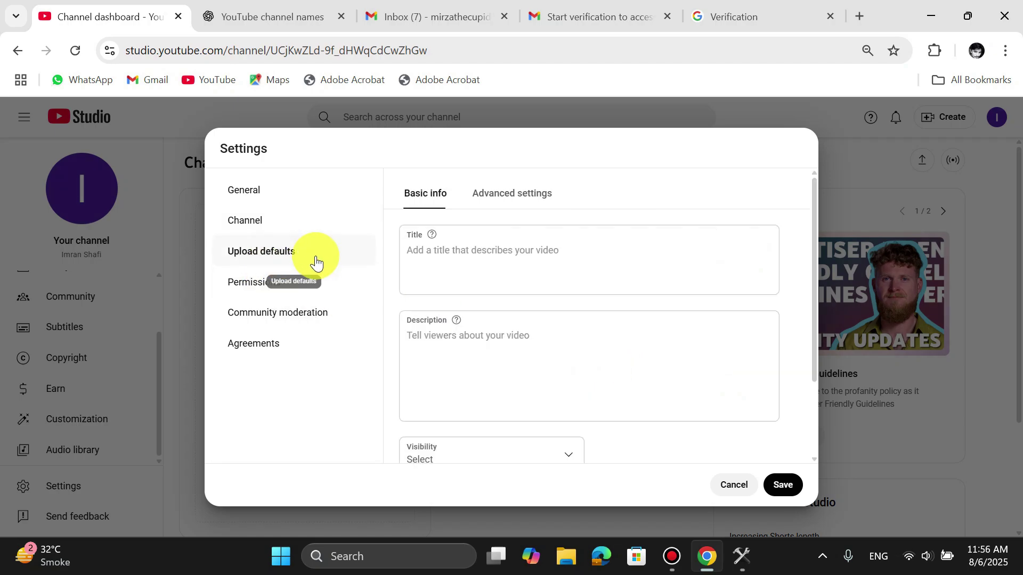
{"action": "left_click", "coordinate": [500, 338]}
{"action": "scroll", "coordinate": [499, 338], "scroll_direction": "down", "scroll_amount": 2}
{"action": "scroll", "coordinate": [500, 338], "scroll_direction": "up", "scroll_amount": 2}
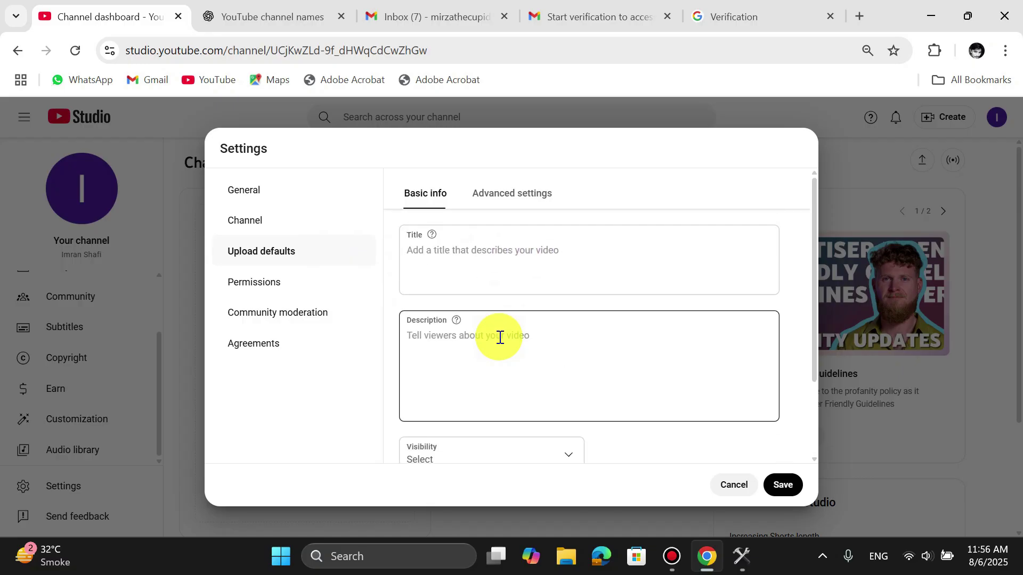
{"action": "left_click", "coordinate": [412, 274]}
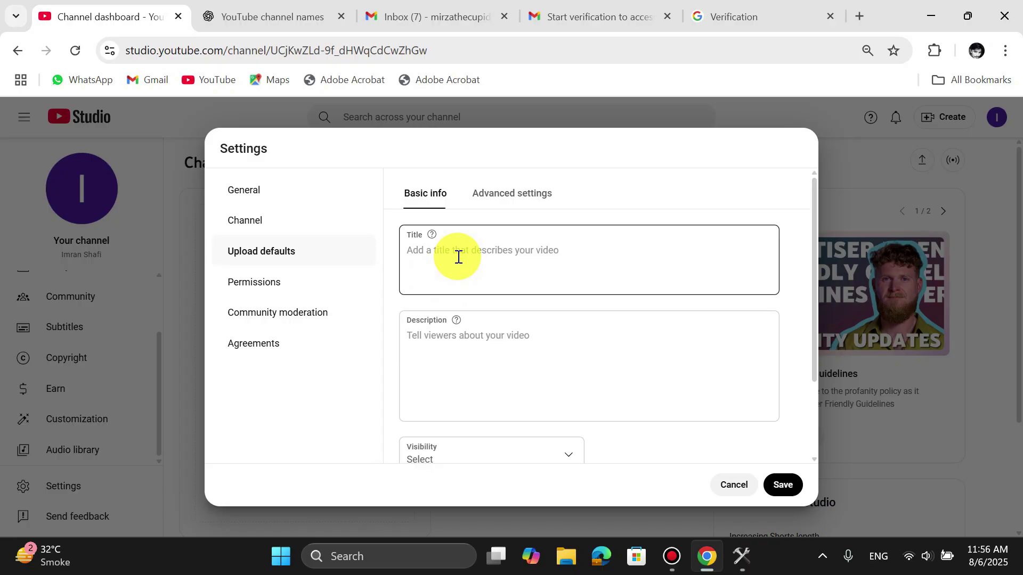
{"action": "left_click", "coordinate": [459, 349]}
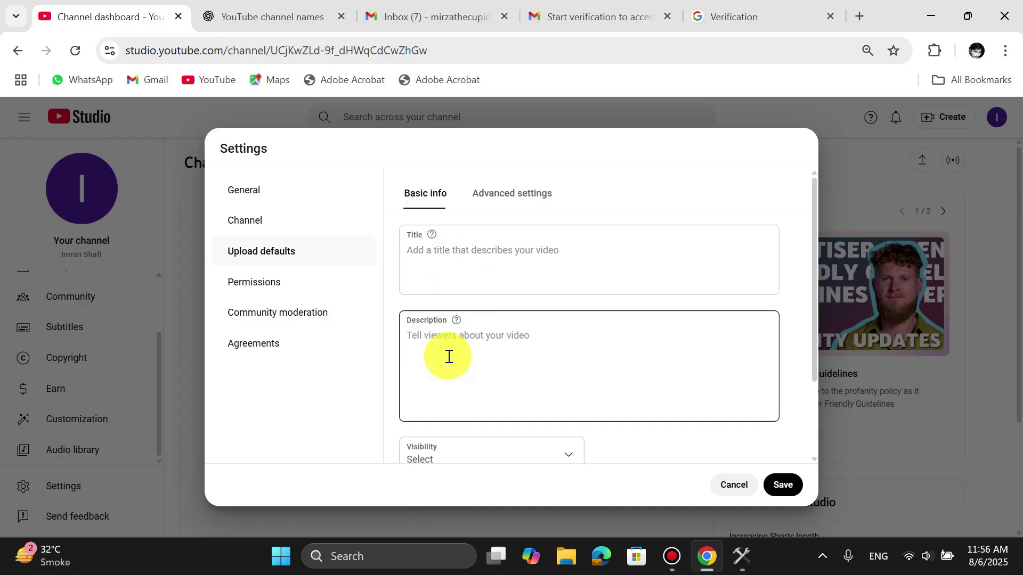
{"action": "scroll", "coordinate": [443, 356], "scroll_direction": "down", "scroll_amount": 1}
{"action": "scroll", "coordinate": [442, 357], "scroll_direction": "down", "scroll_amount": 2}
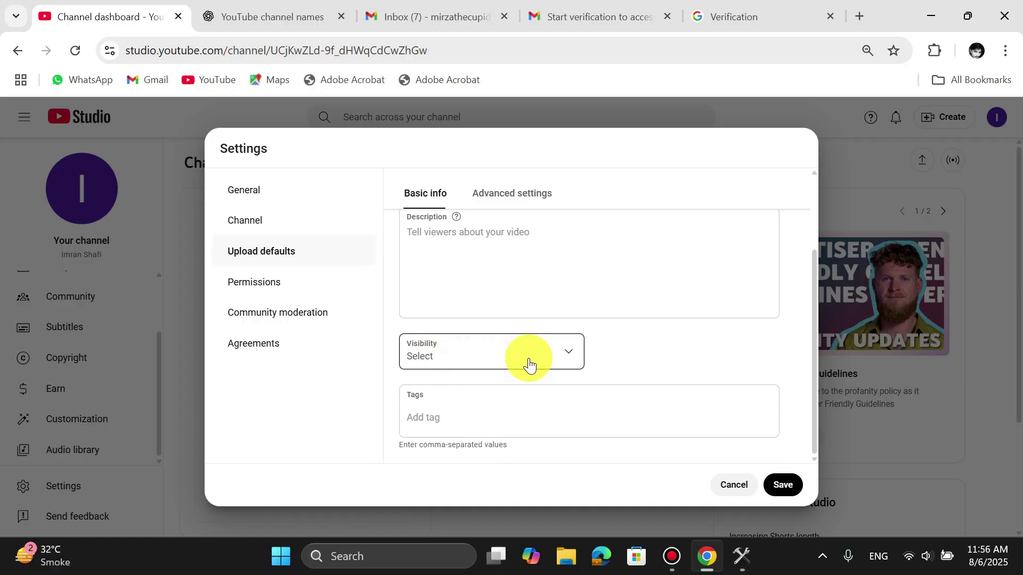
{"action": "left_click", "coordinate": [551, 359]}
{"action": "left_click", "coordinate": [466, 352]}
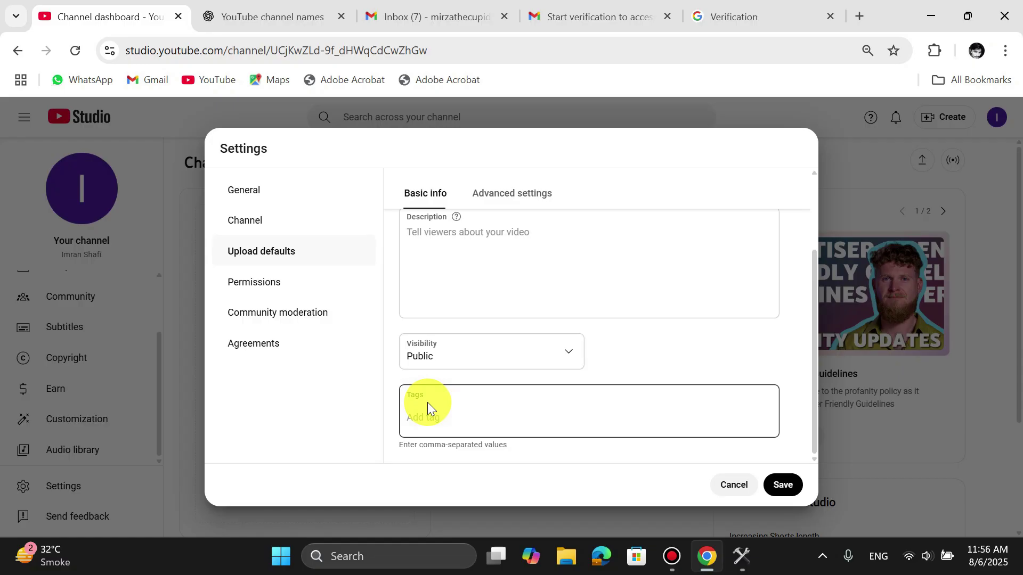
{"action": "left_click", "coordinate": [284, 287]}
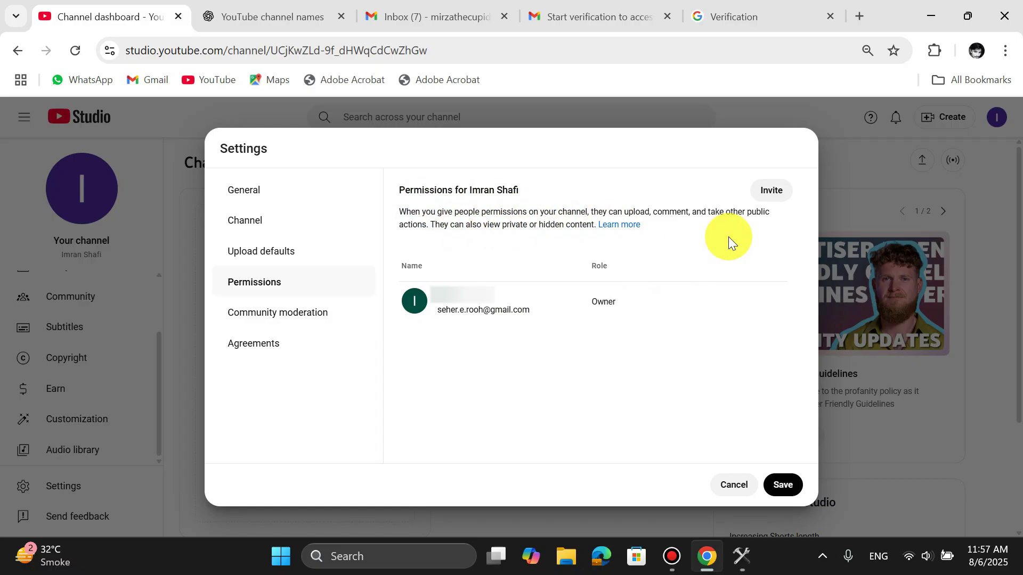
- Review the Community moderation filters and Live redirects, then go to Agreements
{"action": "left_click", "coordinate": [323, 315]}
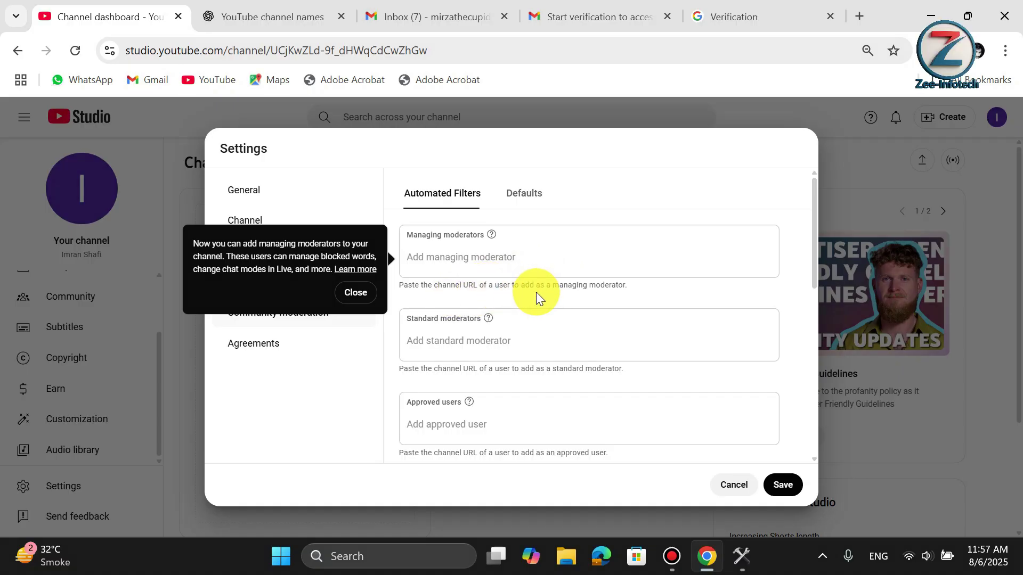
{"action": "scroll", "coordinate": [557, 296], "scroll_direction": "down", "scroll_amount": 1}
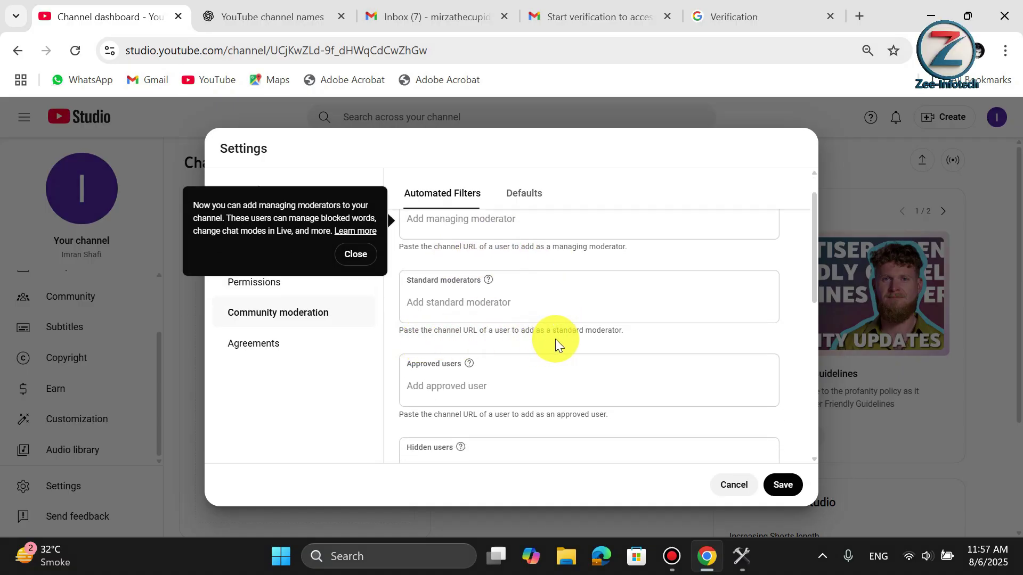
{"action": "scroll", "coordinate": [556, 339], "scroll_direction": "down", "scroll_amount": 3}
{"action": "scroll", "coordinate": [580, 313], "scroll_direction": "down", "scroll_amount": 2}
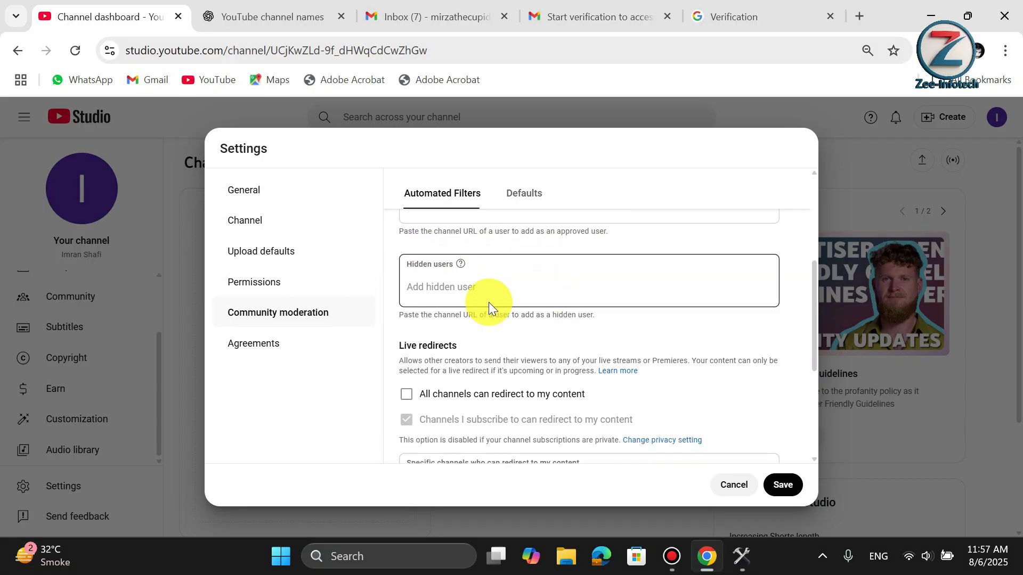
{"action": "scroll", "coordinate": [533, 320], "scroll_direction": "down", "scroll_amount": 3}
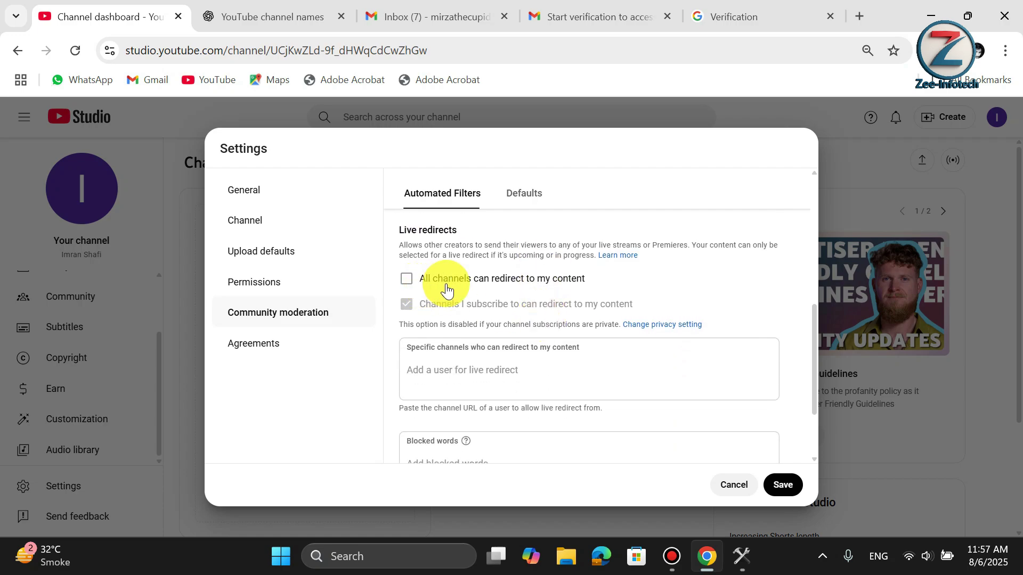
{"action": "scroll", "coordinate": [548, 284], "scroll_direction": "up", "scroll_amount": 7}
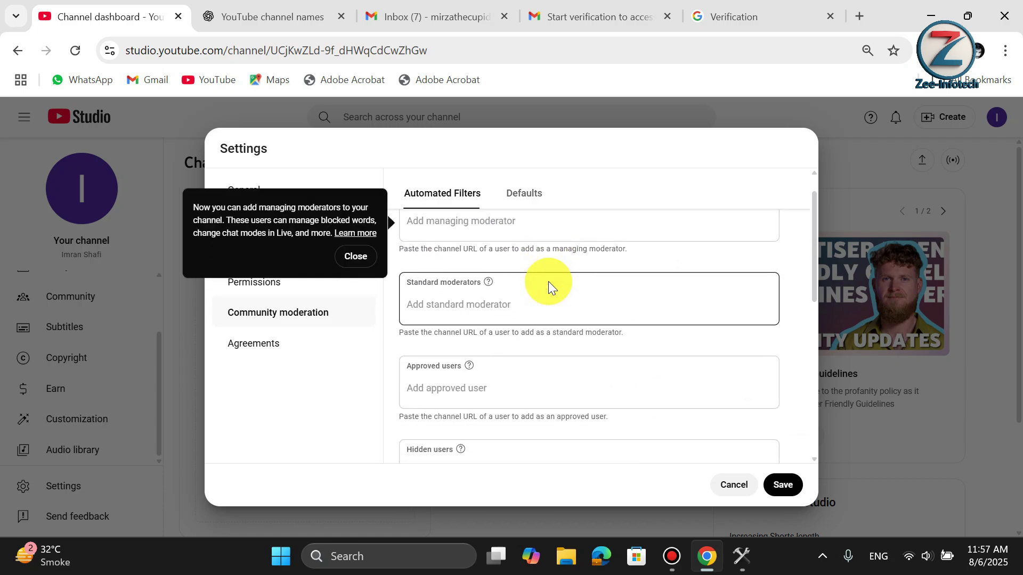
{"action": "scroll", "coordinate": [548, 281], "scroll_direction": "down", "scroll_amount": 7}
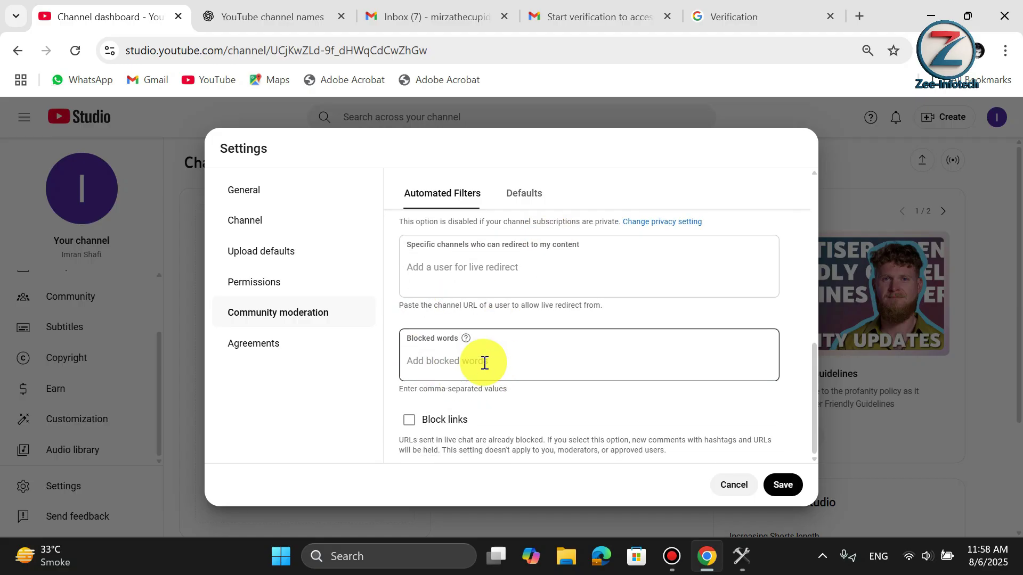
{"action": "left_click", "coordinate": [266, 345]}
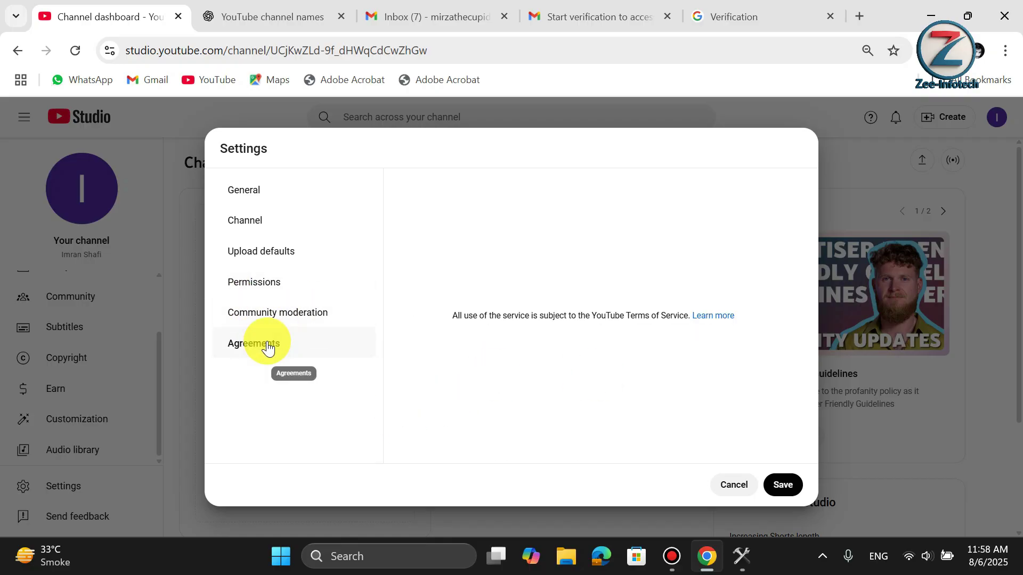
- Save and close Settings, go to Your channel, and open Customize channel
{"action": "left_click", "coordinate": [250, 208]}
{"action": "left_click", "coordinate": [251, 221]}
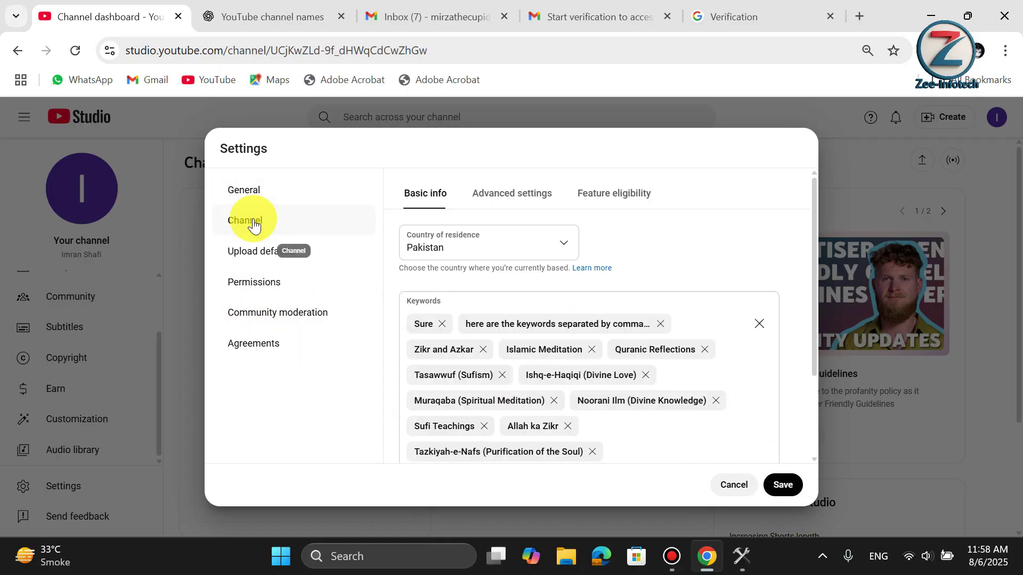
{"action": "left_click", "coordinate": [796, 486]}
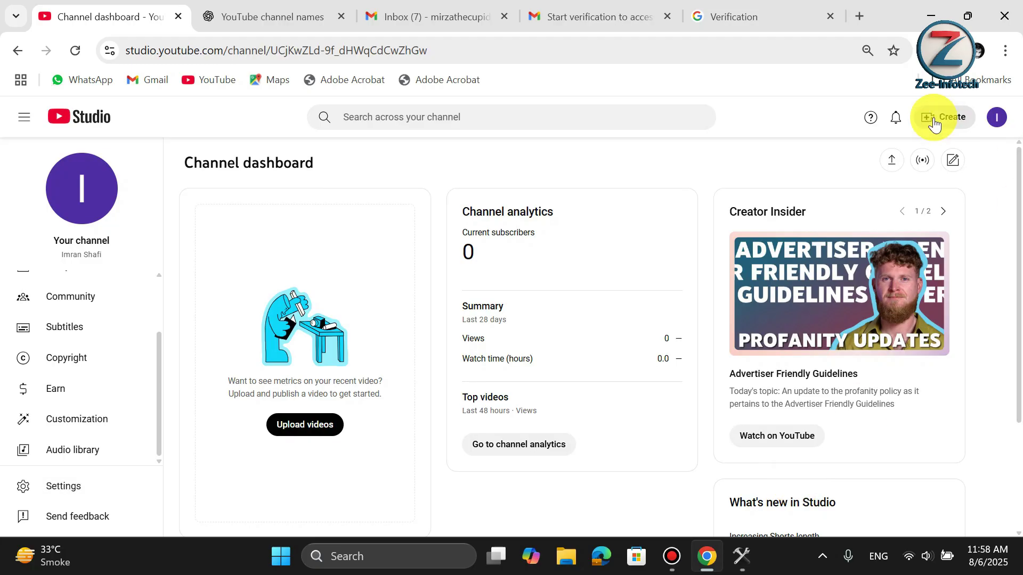
{"action": "left_click", "coordinate": [997, 120]}
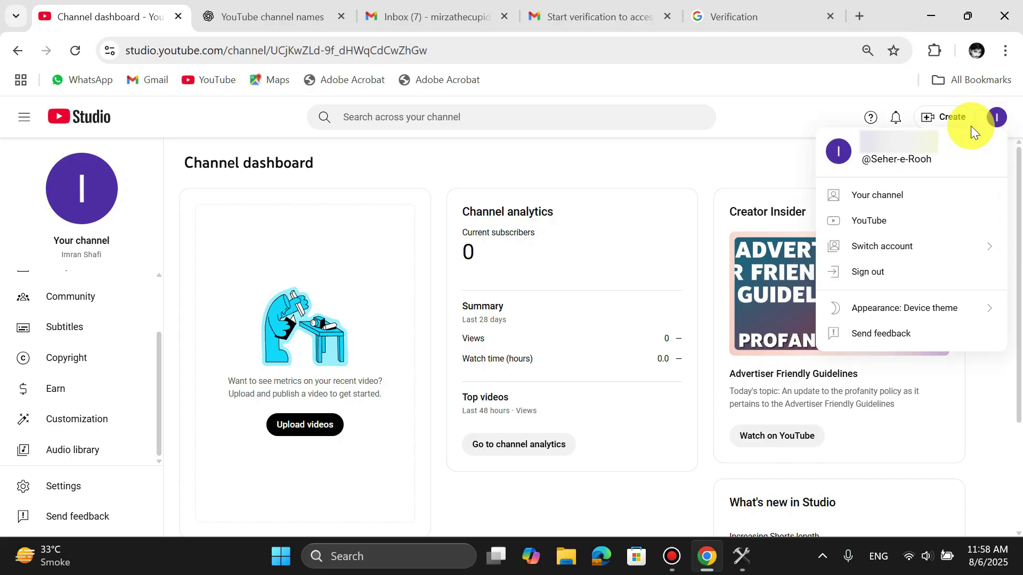
{"action": "left_click", "coordinate": [880, 193]}
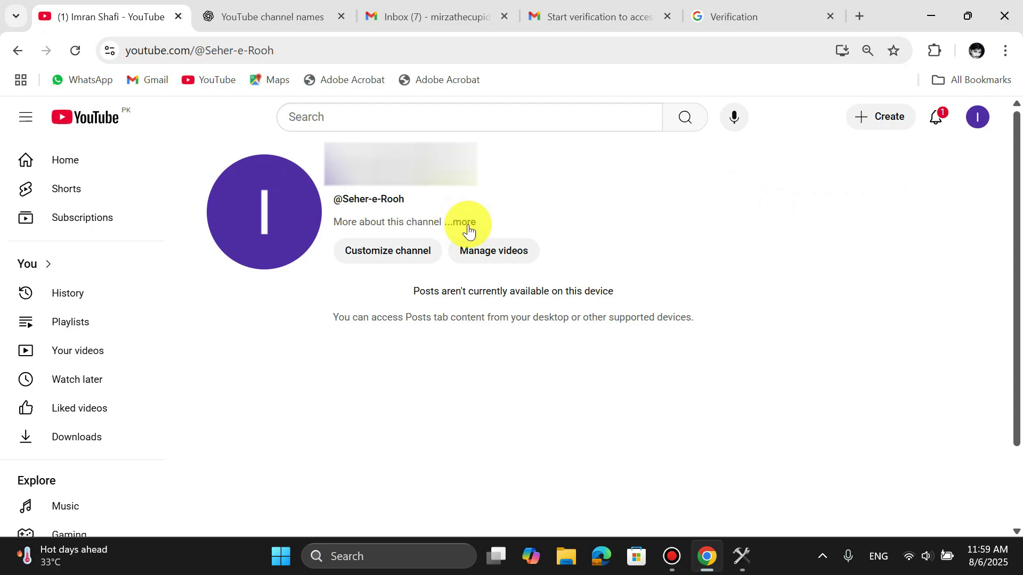
{"action": "left_click", "coordinate": [408, 256]}
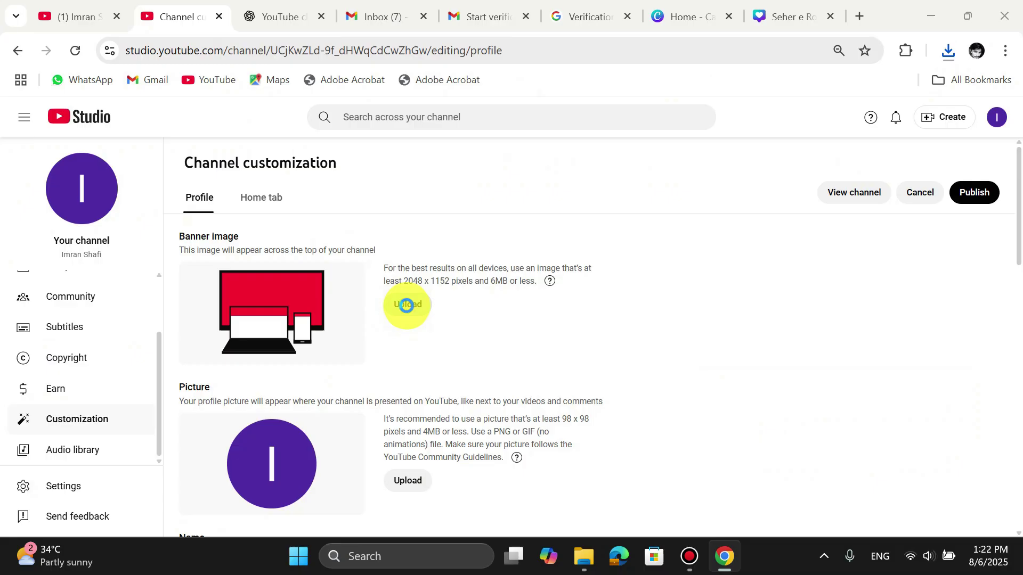
- Upload Seher e Rooh (4).jpg as the channel banner image
{"action": "left_click", "coordinate": [406, 306]}
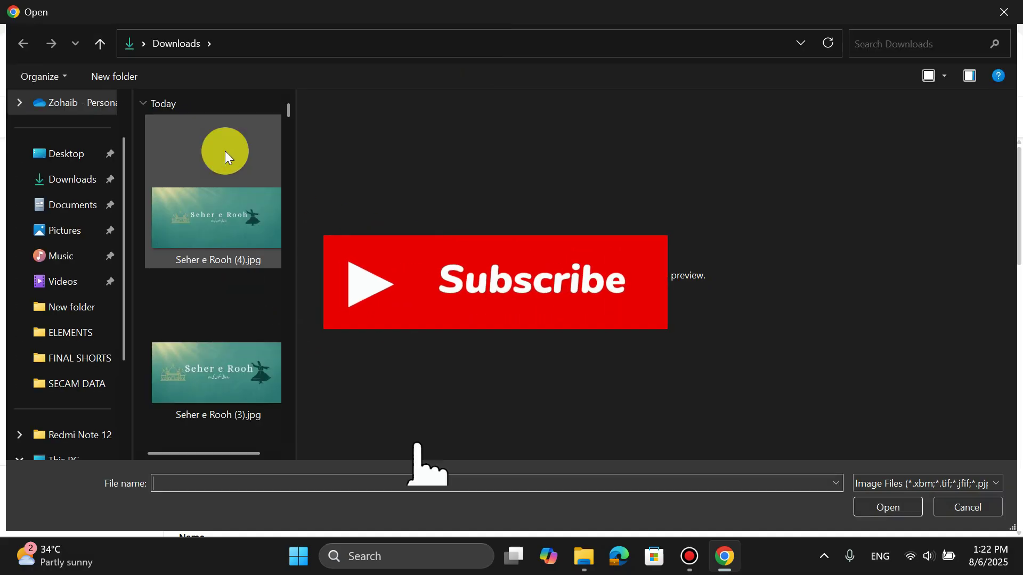
{"action": "left_click", "coordinate": [229, 228]}
{"action": "double_click", "coordinate": [229, 226]}
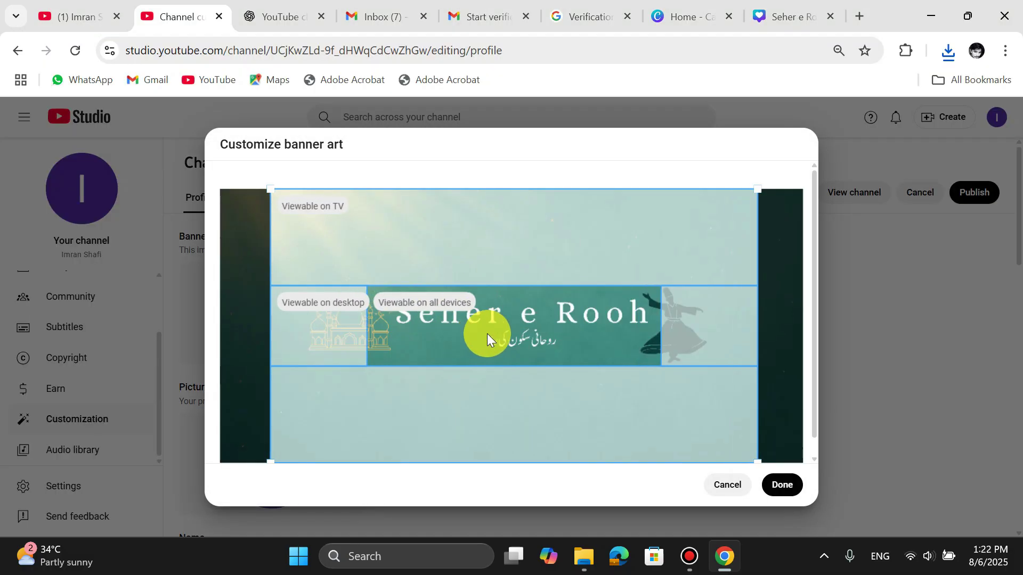
{"action": "key", "text": "Return"}
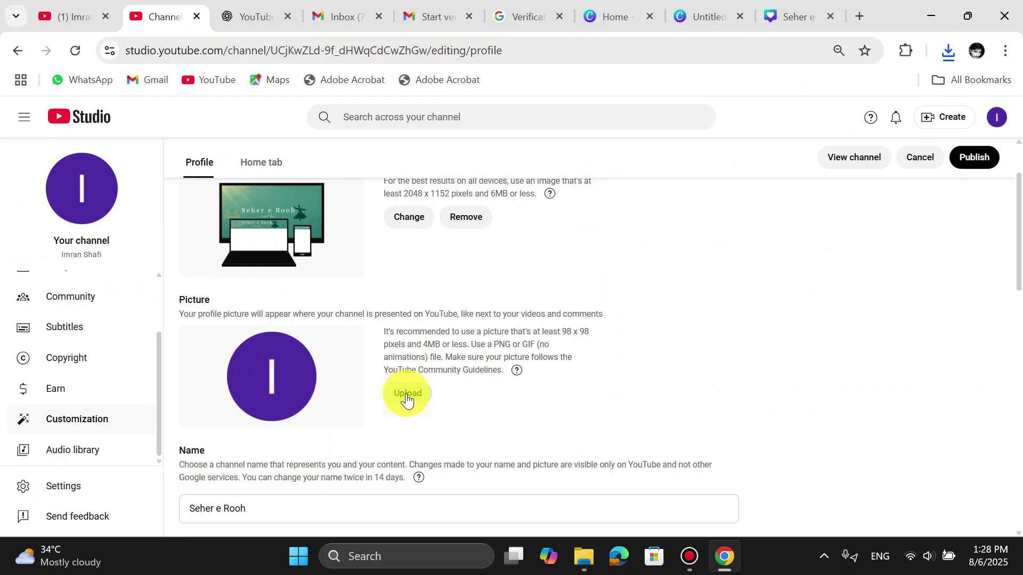
- Upload Untitled design.gif as the profile picture, cropped to fit the whole logo
{"action": "left_click", "coordinate": [408, 394]}
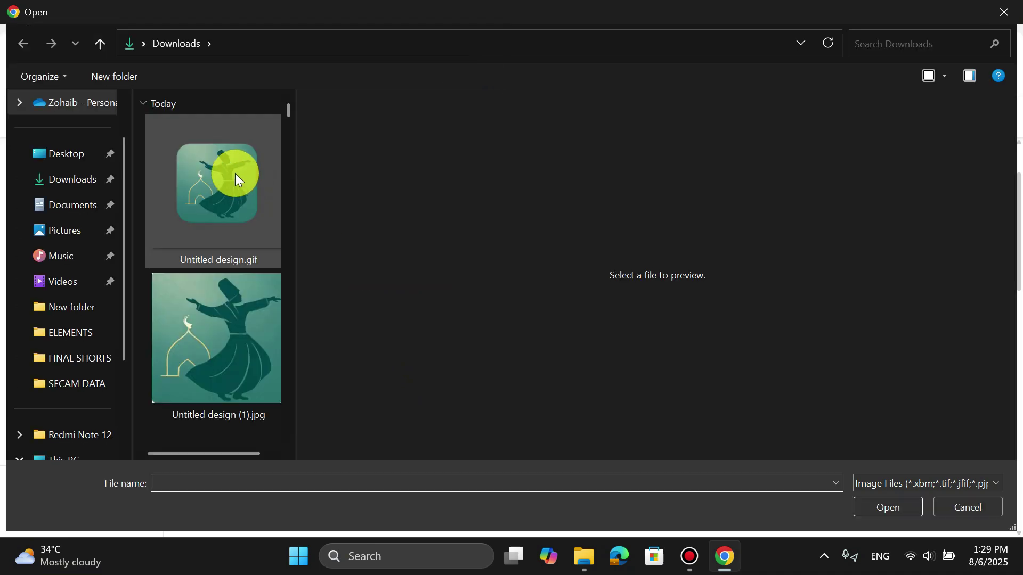
{"action": "left_click", "coordinate": [230, 175]}
{"action": "double_click", "coordinate": [229, 172]}
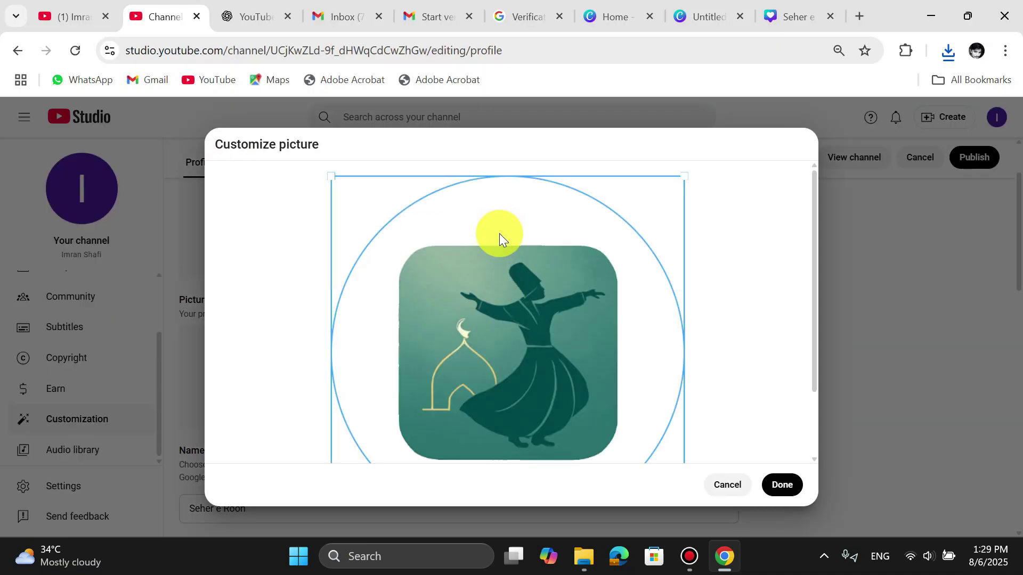
{"action": "left_click_drag", "start_coordinate": [684, 175], "coordinate": [590, 295]}
{"action": "left_click_drag", "start_coordinate": [504, 377], "coordinate": [557, 335]}
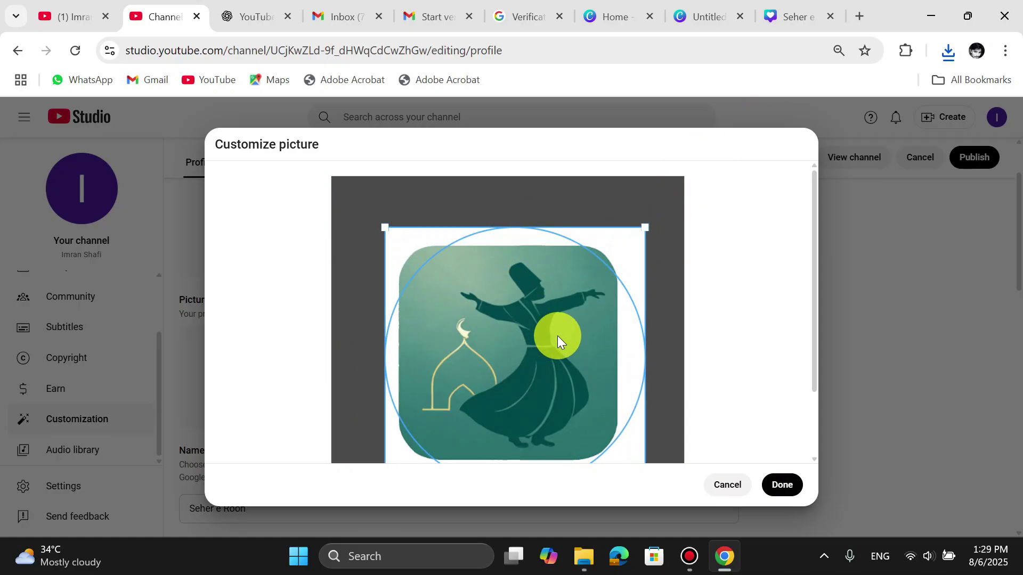
{"action": "left_click_drag", "start_coordinate": [644, 228], "coordinate": [617, 252]}
{"action": "left_click", "coordinate": [778, 486]}
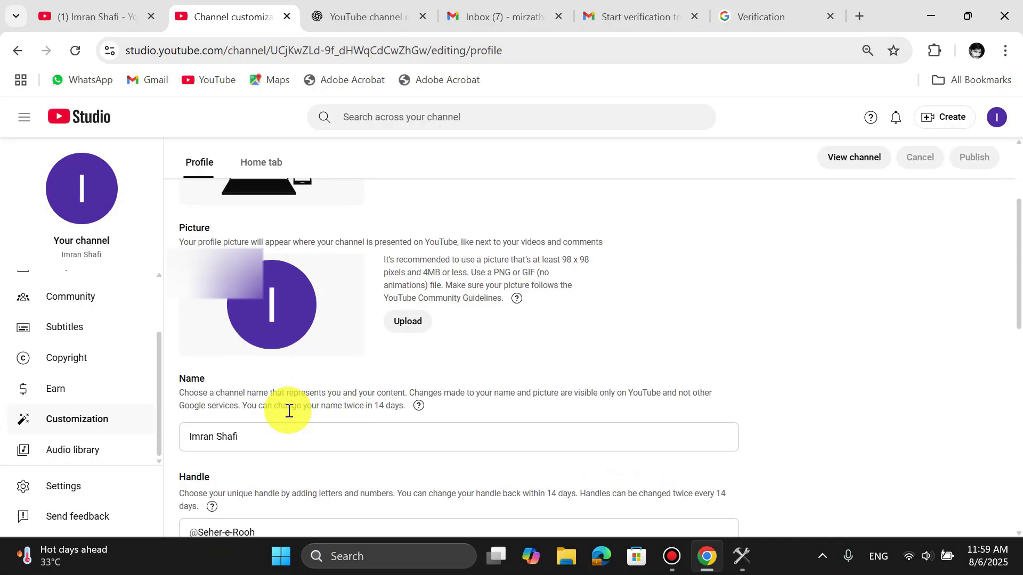
- Enter 'Seher e Rooh' as the channel name
{"action": "scroll", "coordinate": [285, 410], "scroll_direction": "down", "scroll_amount": 4}
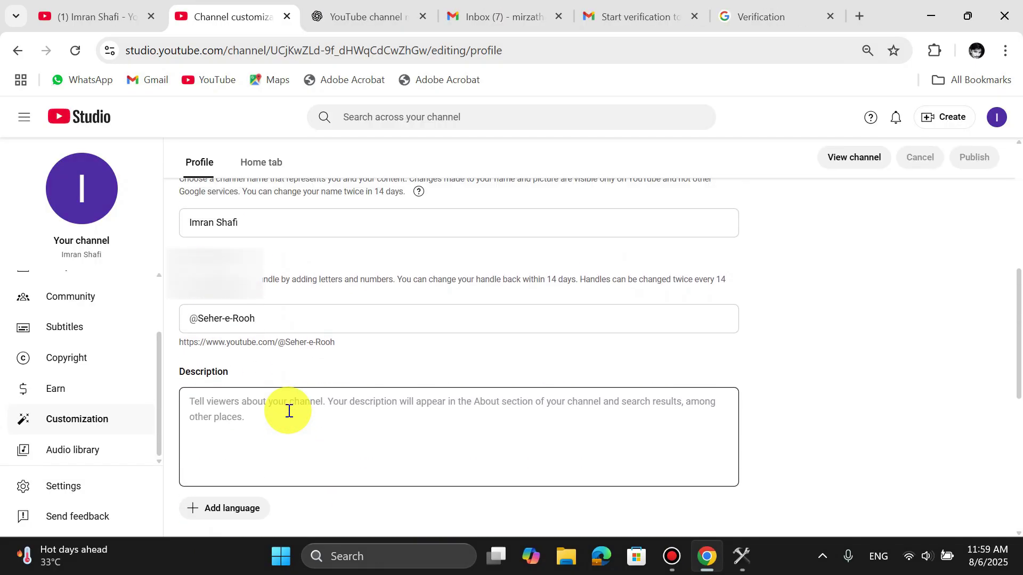
{"action": "scroll", "coordinate": [286, 414], "scroll_direction": "up", "scroll_amount": 1}
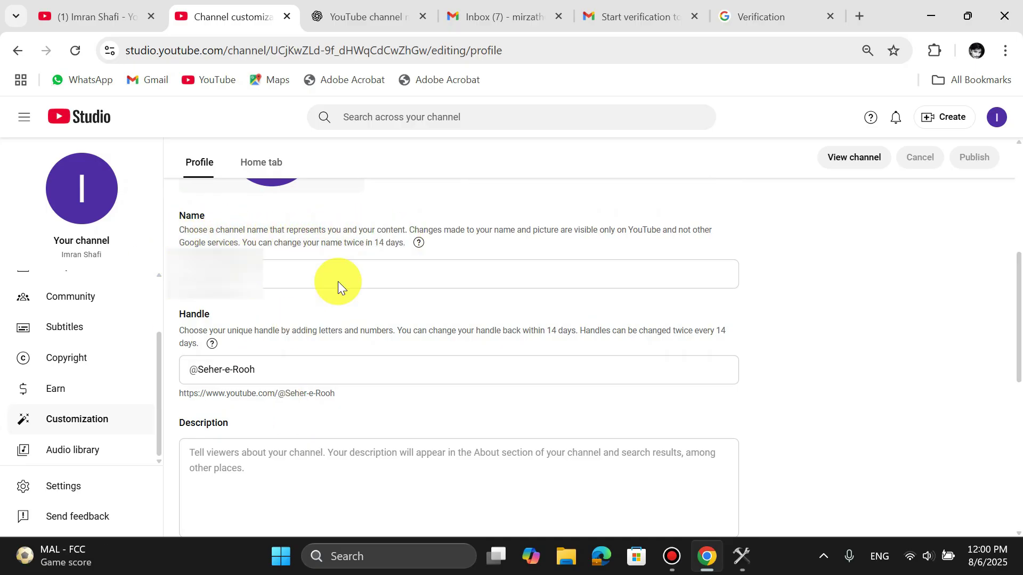
{"action": "left_click", "coordinate": [351, 274]}
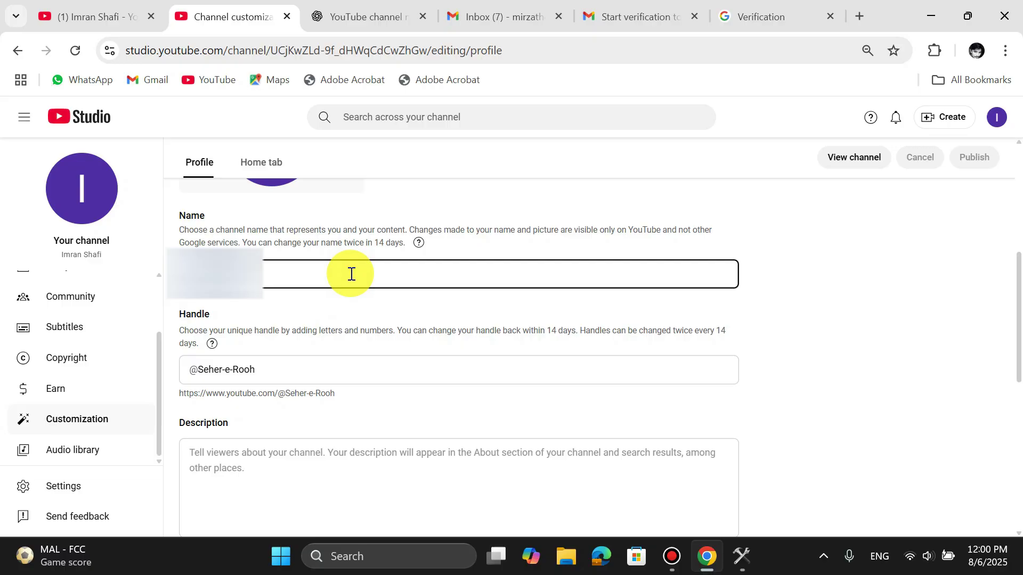
{"action": "type", "text": "Seher e"}
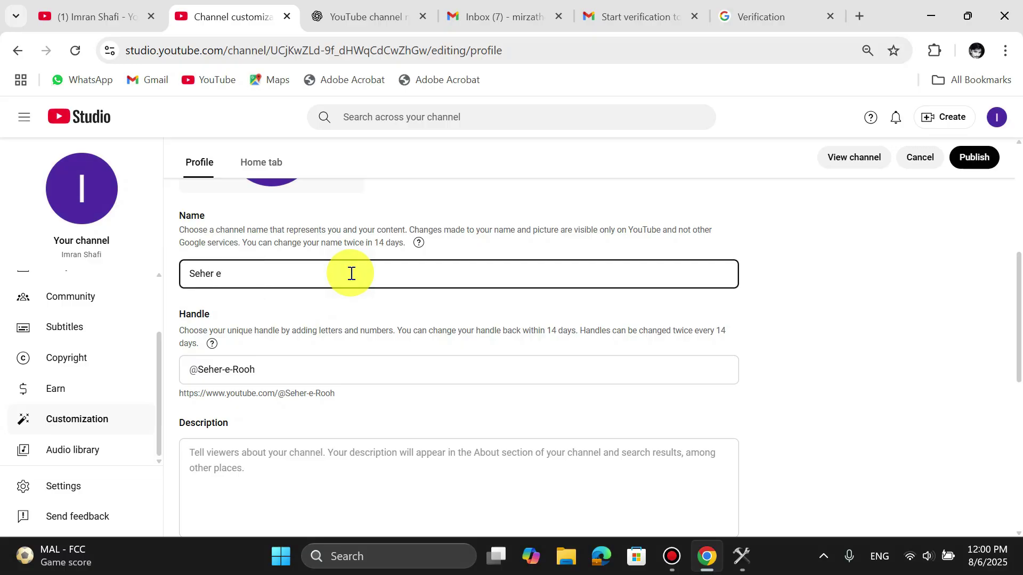
{"action": "type", "text": " Rooh"}
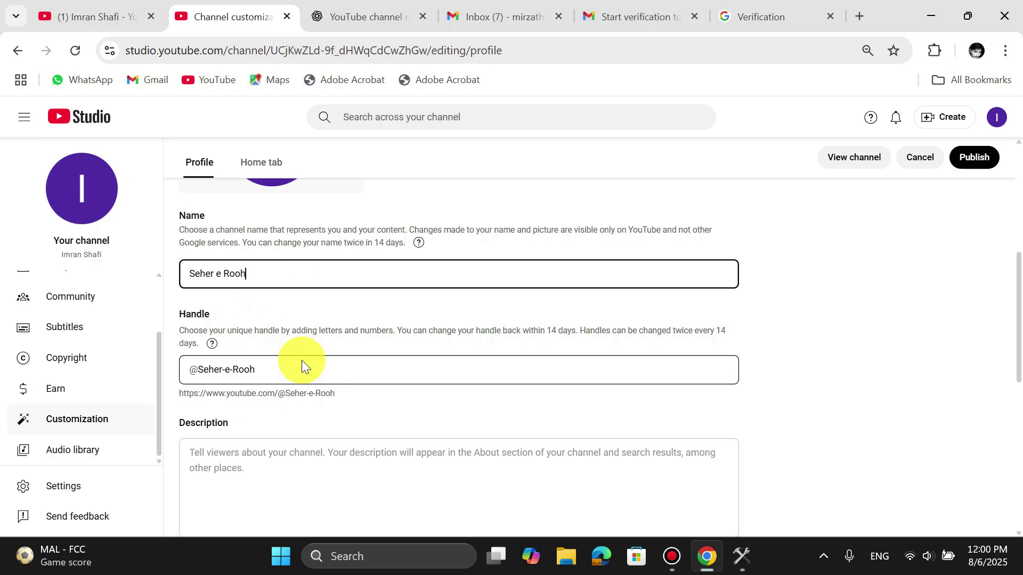
- In ChatGPT, ask for a channel description based on the earlier keywords
{"action": "scroll", "coordinate": [302, 360], "scroll_direction": "down", "scroll_amount": 4}
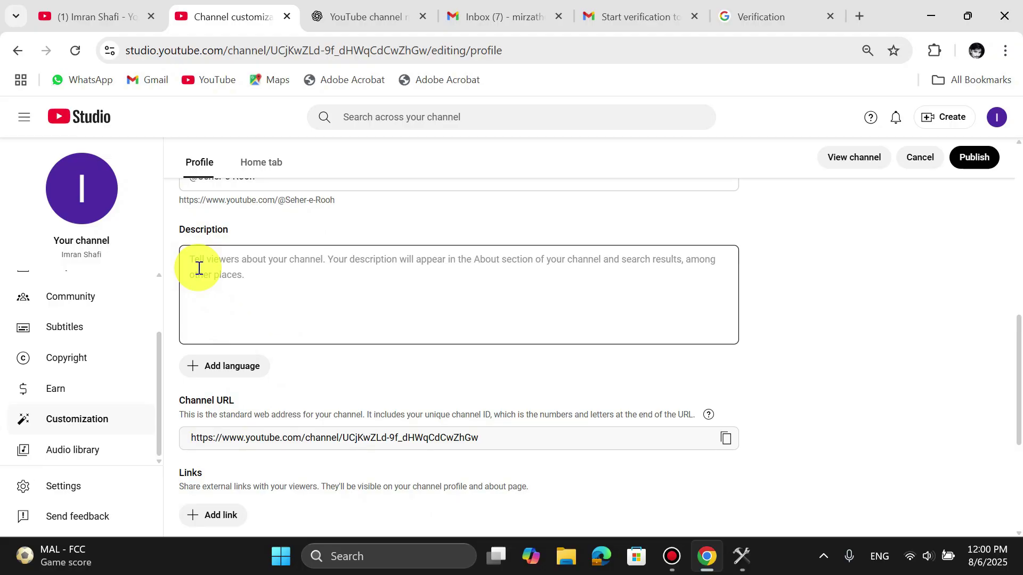
{"action": "key", "text": "ctrl+Tab"}
{"action": "type", "text": "please give me channe"}
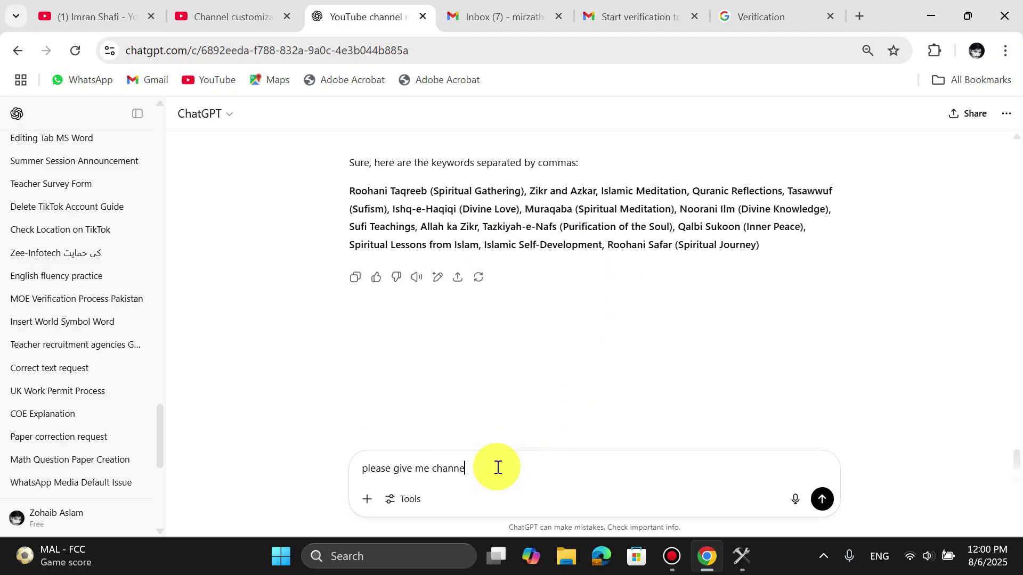
{"action": "type", "text": "l description regarding to th"}
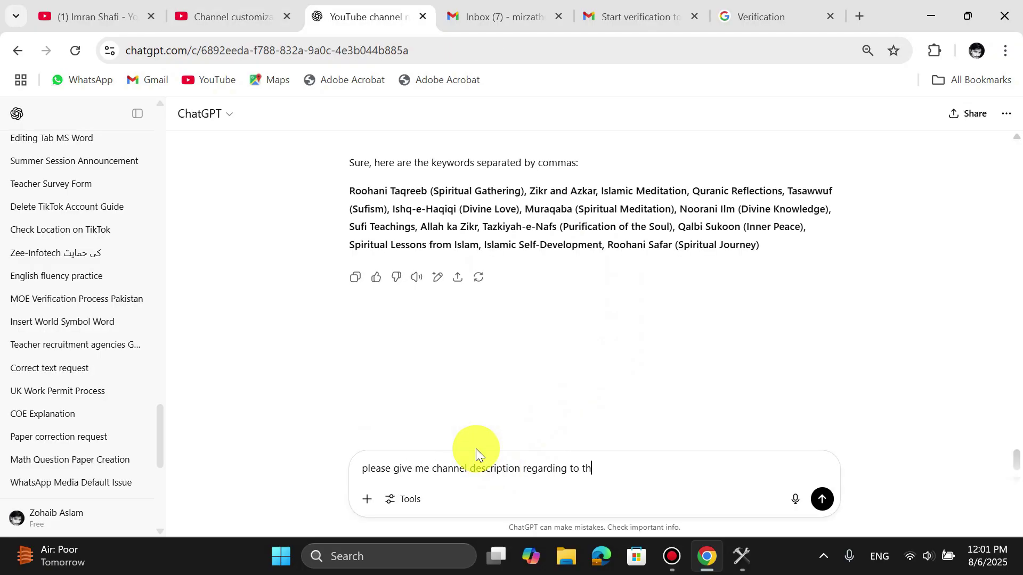
{"action": "type", "text": "ese keywords"}
- Send the request and select the generated Islamic spirituality channel description for copying
{"action": "left_click", "coordinate": [823, 501]}
{"action": "scroll", "coordinate": [601, 367], "scroll_direction": "down", "scroll_amount": 1}
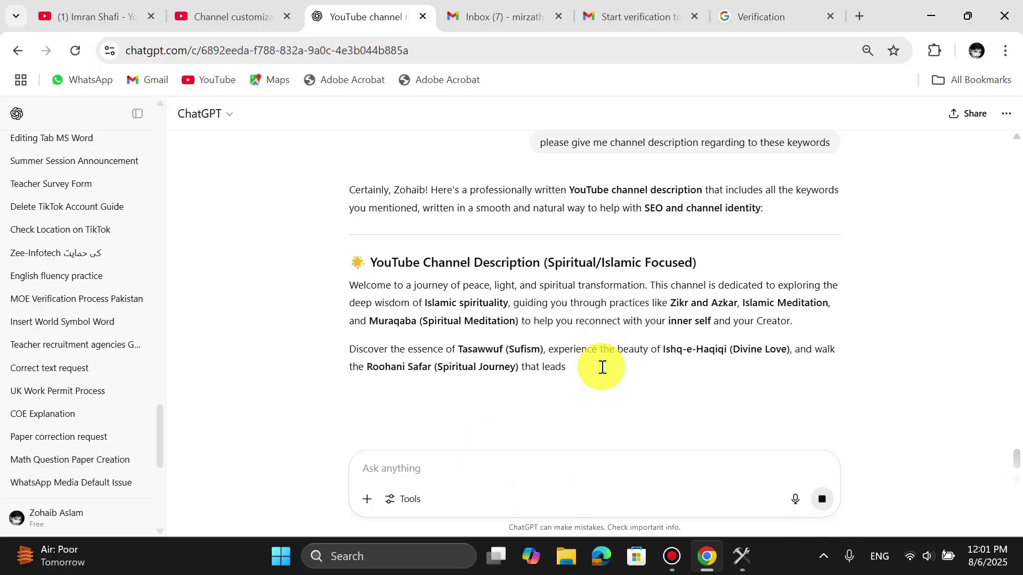
{"action": "left_click_drag", "start_coordinate": [349, 208], "coordinate": [627, 305]}
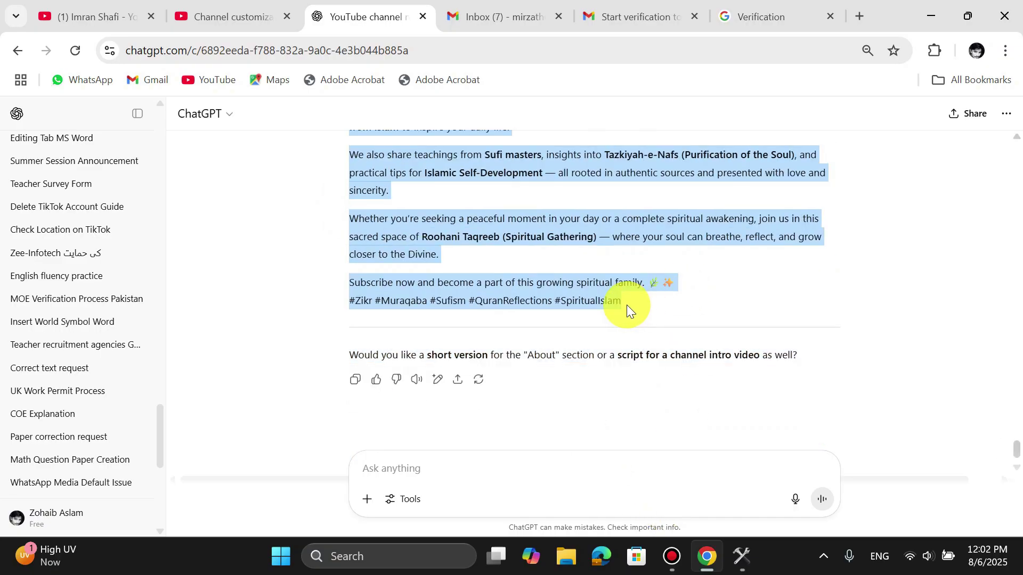
{"action": "left_click", "coordinate": [87, 13]}
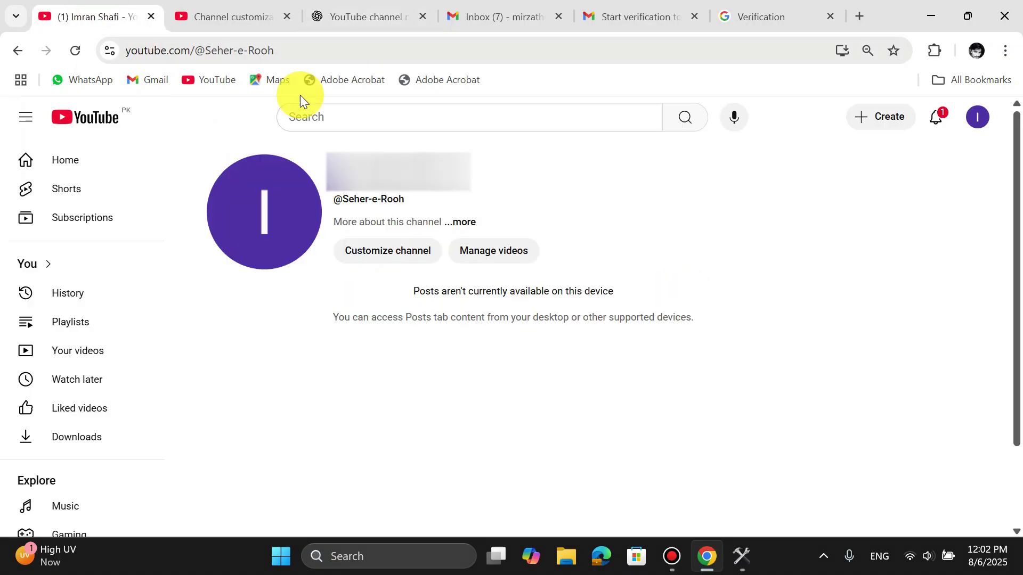
- Paste the generated Sufi-themed text into the channel Description box, ending it with a period
{"action": "left_click", "coordinate": [205, 13]}
{"action": "left_click", "coordinate": [304, 274]}
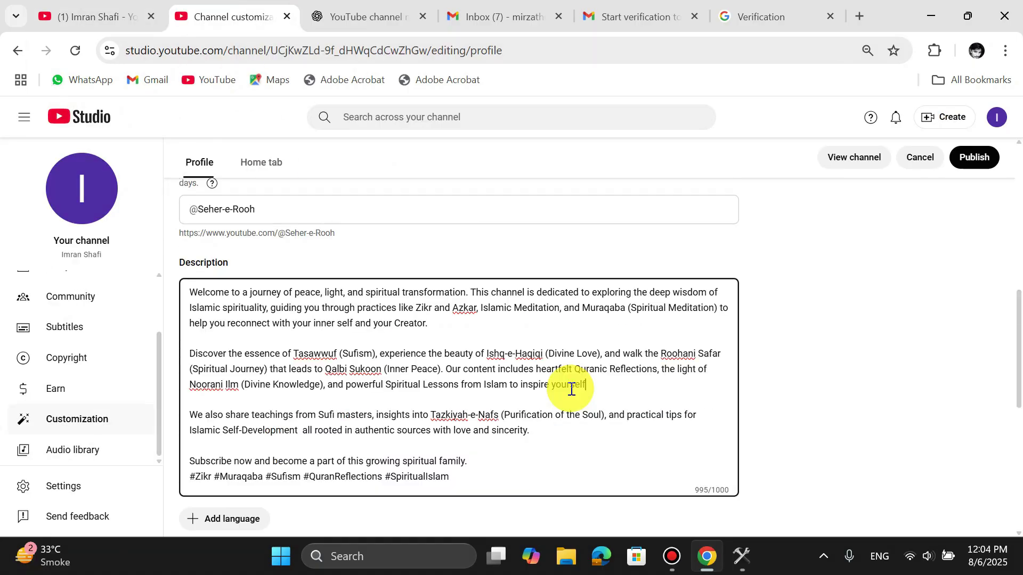
{"action": "type", "text": "."}
{"action": "scroll", "coordinate": [570, 389], "scroll_direction": "down", "scroll_amount": 3}
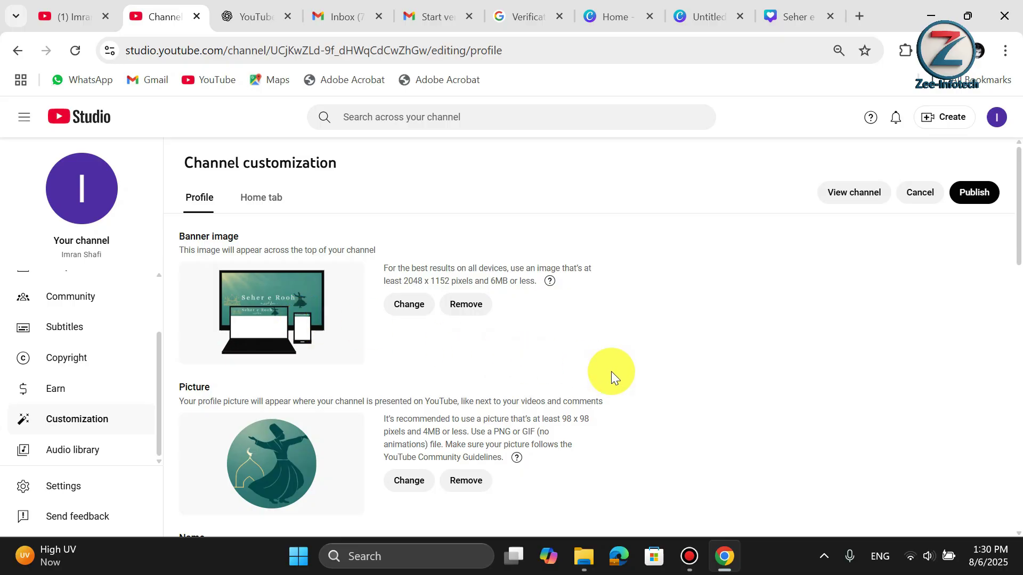
- Publish the banner, picture, name and description changes, then go to the channel Dashboard
{"action": "left_click", "coordinate": [975, 201]}
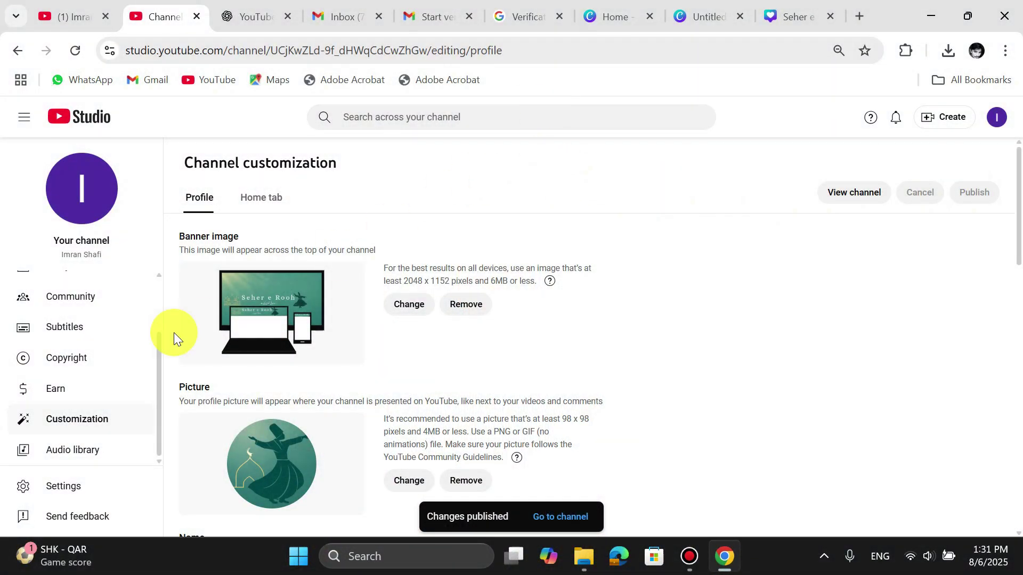
{"action": "scroll", "coordinate": [92, 297], "scroll_direction": "up", "scroll_amount": 2}
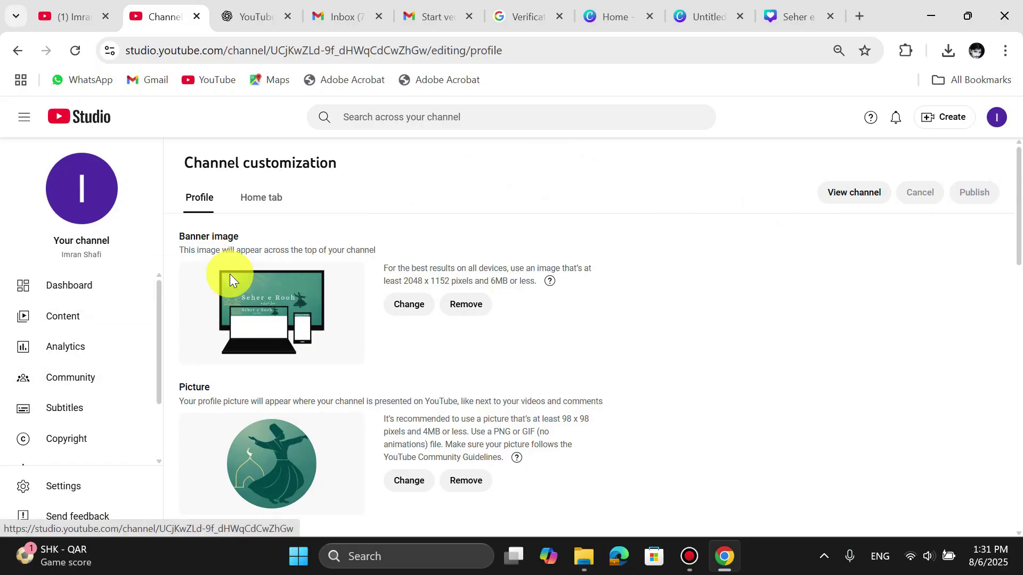
{"action": "left_click", "coordinate": [57, 288]}
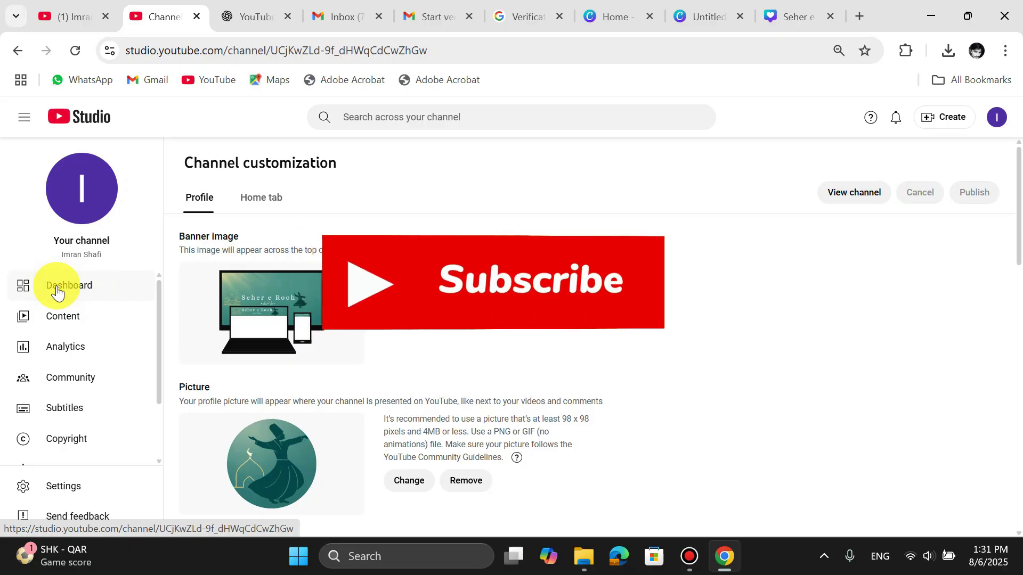